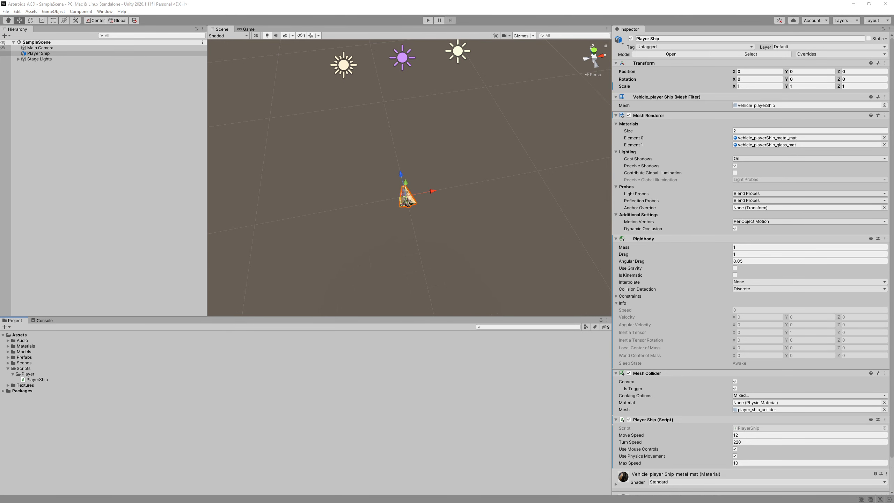
Bring the File Explorer window at Asteroids Extra Assets over the Unity editor.
left_click_drag(0, 155, 394, 102)
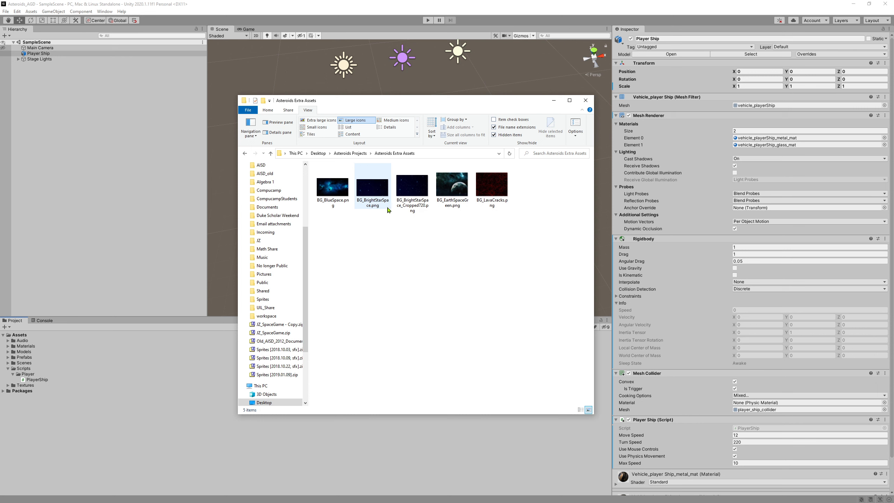
Import BG_BrightStarSpace.png and BG_BlueSpace.png into the project's Textures folder, then return to Unity.
left_click_drag(382, 187, 28, 387)
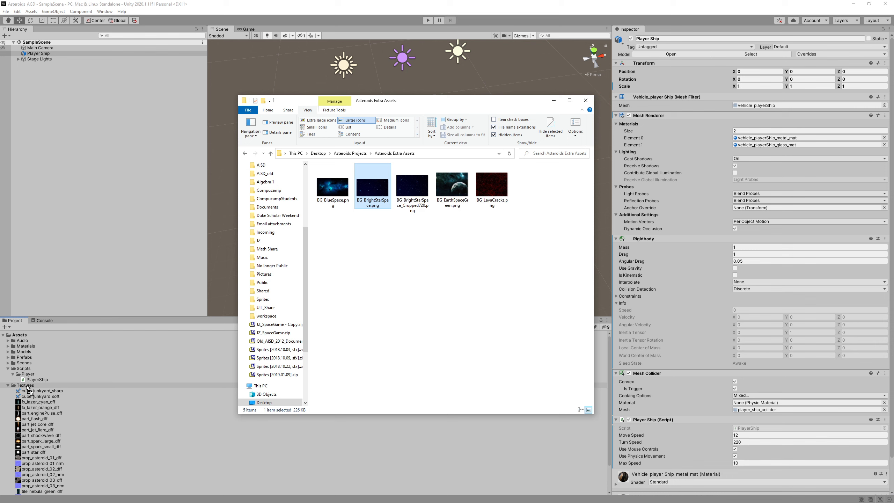
left_click_drag(27, 387, 28, 387)
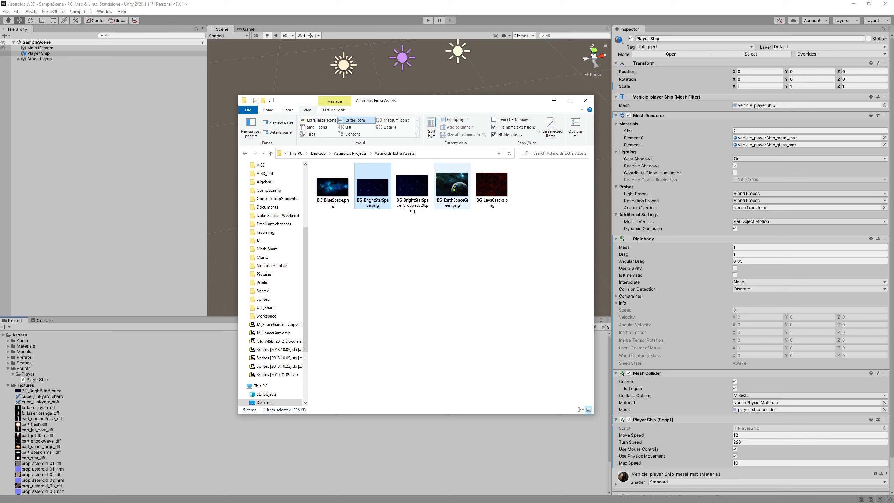
left_click_drag(341, 192, 28, 385)
right_click(457, 308)
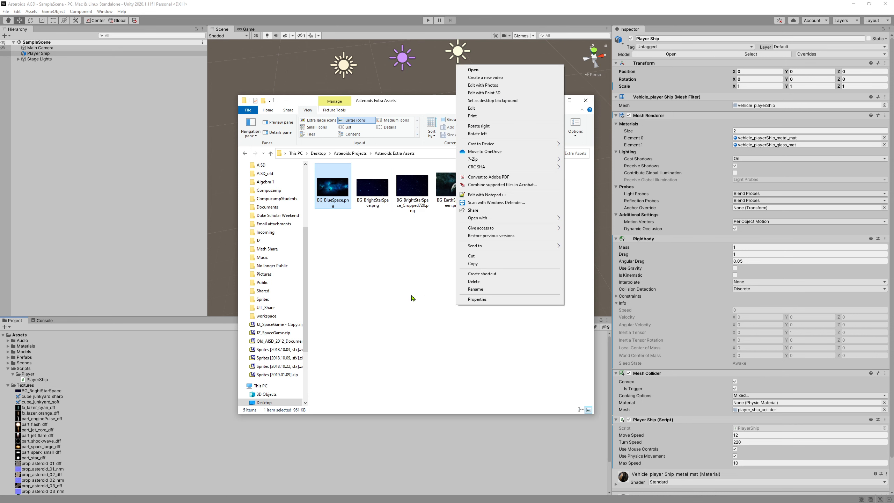
left_click(355, 263)
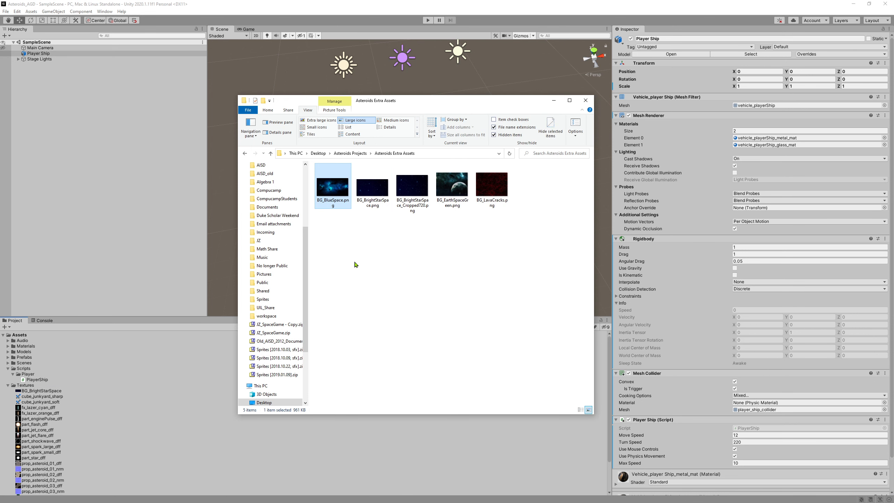
left_click(337, 190)
left_click_drag(337, 190, 28, 386)
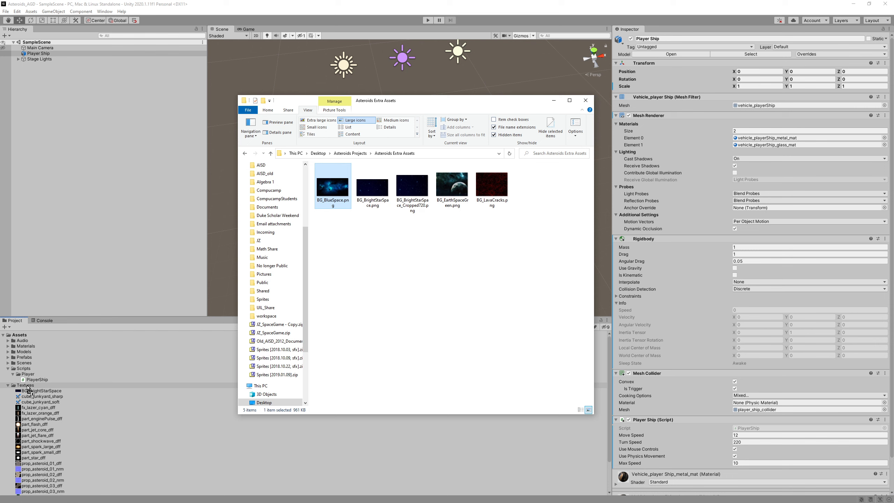
mouse_move(28, 387)
left_mouse_down()
mouse_move(14, 385)
mouse_move(25, 388)
left_mouse_up()
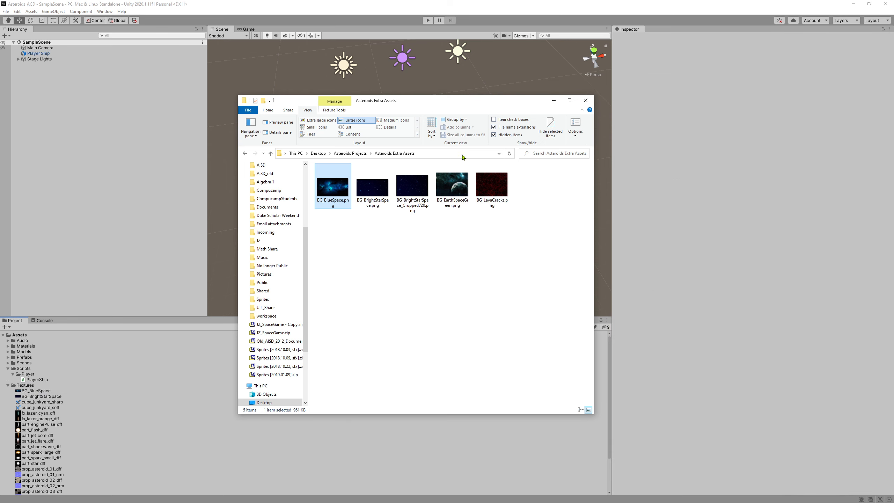
left_click(34, 391)
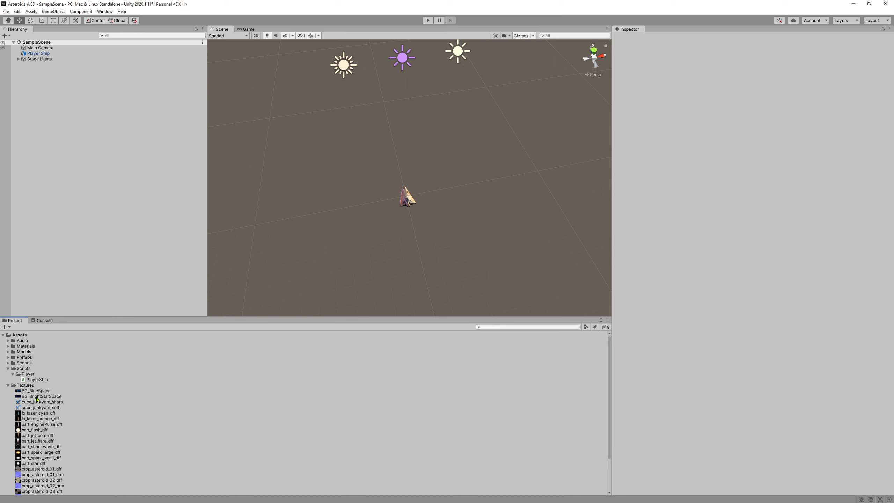
Inspect the import settings of BG_BrightStarSpace and BG_BlueSpace (1024x512, DXT1 compression).
left_click(37, 397)
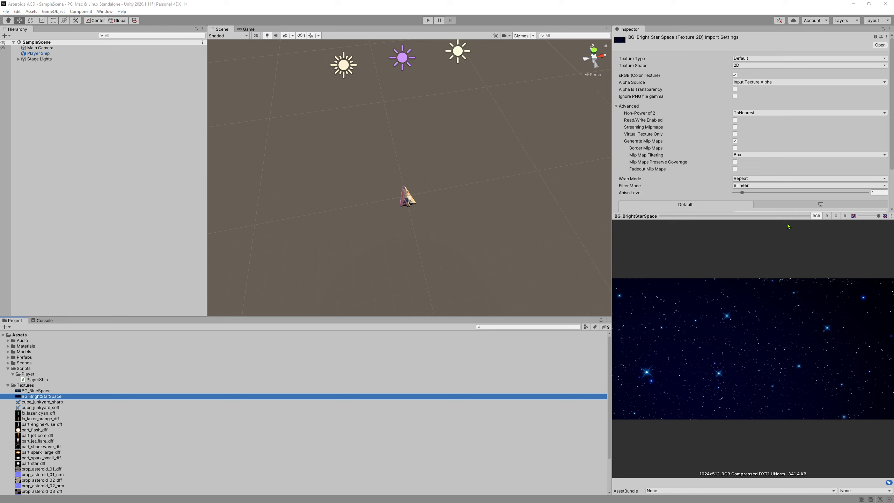
left_click_drag(729, 216, 729, 319)
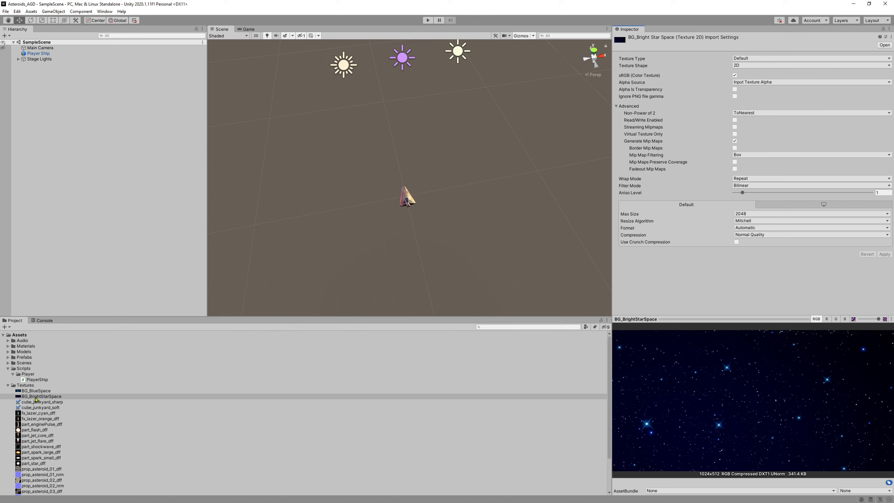
left_click(35, 391)
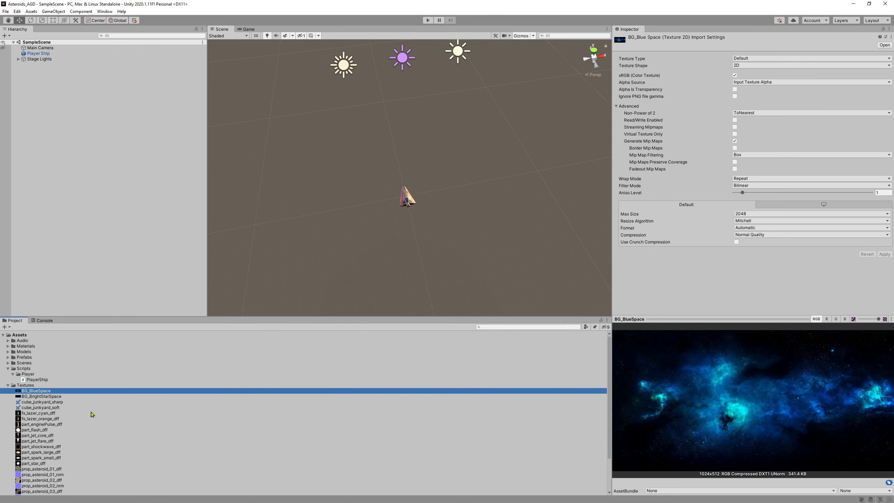
mouse_move(372, 140)
right_mouse_down()
mouse_move(334, 99)
mouse_move(373, 134)
right_mouse_up()
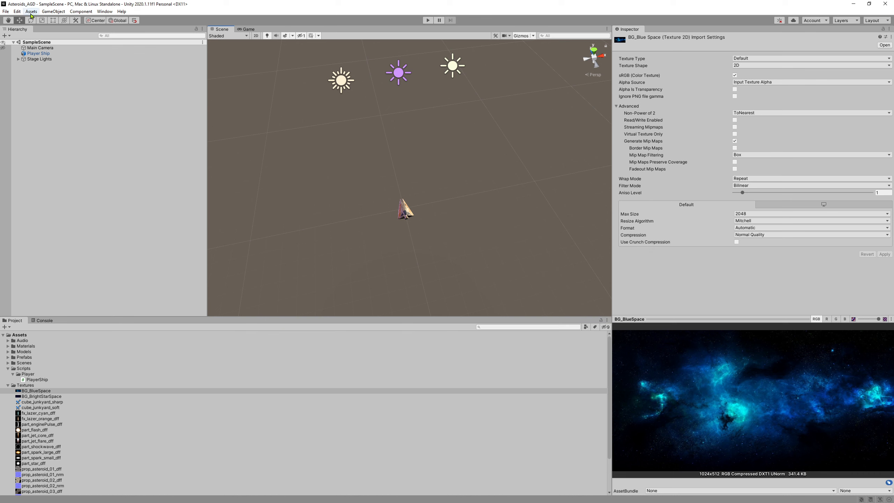
Add a new Plane via GameObject > 3D Object > Plane.
left_click(56, 103)
left_click(53, 11)
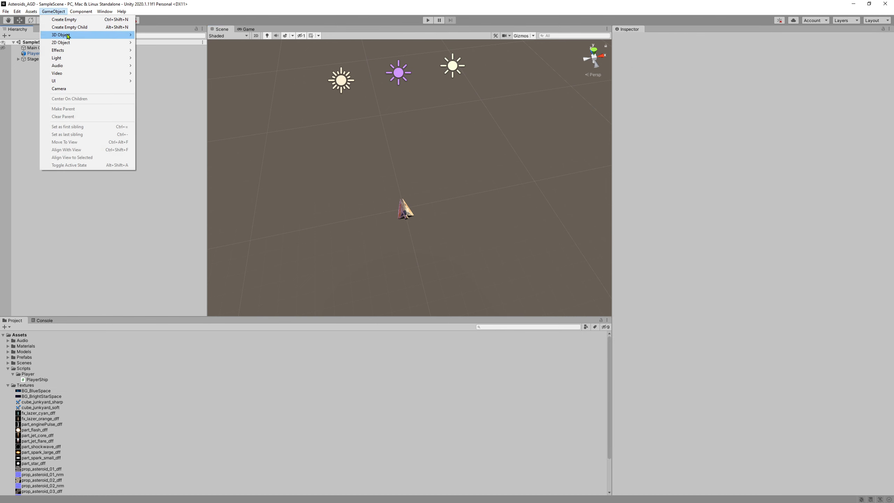
mouse_move(67, 37)
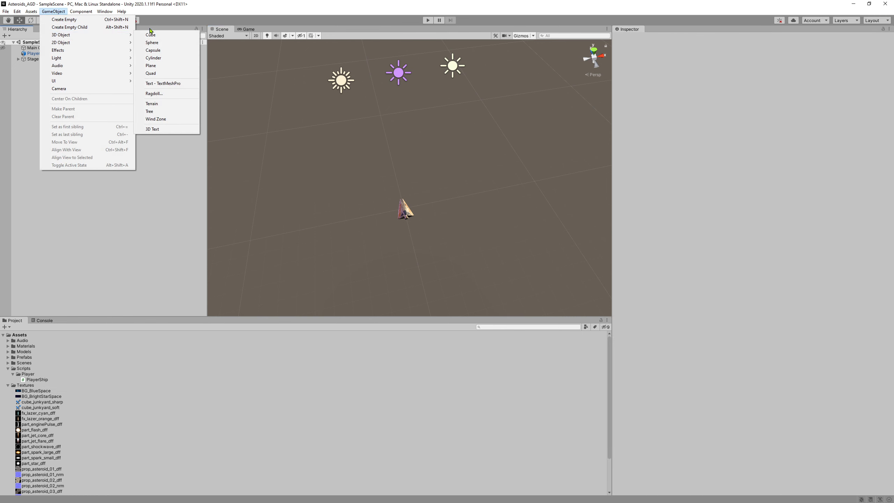
left_click(159, 67)
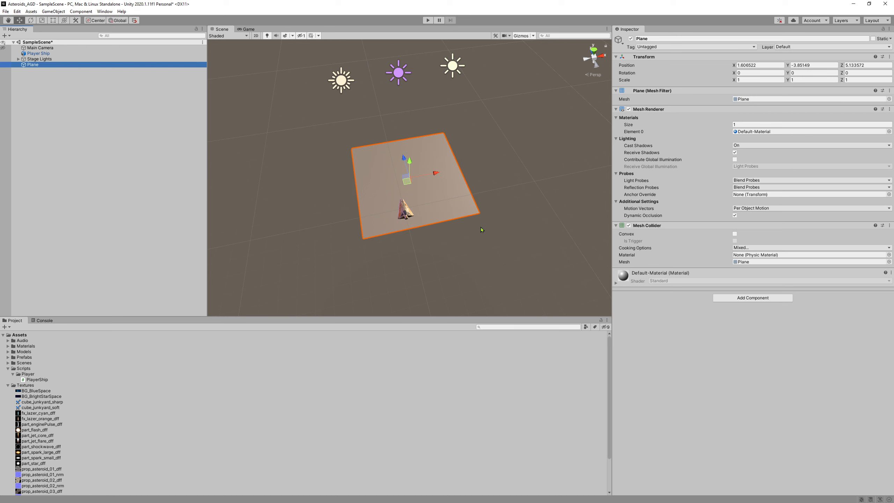
left_click_drag(460, 224, 451, 208, "alt")
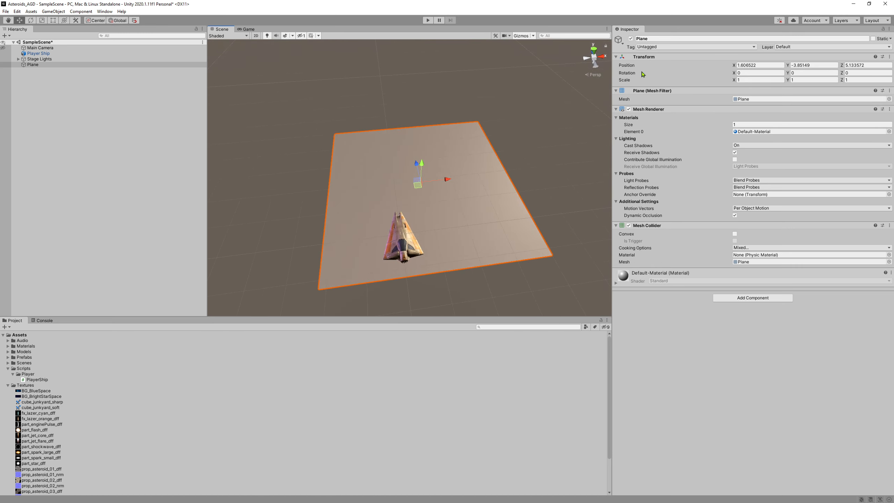
Reset the Plane's Transform and set its Y position to -10.
right_click(644, 58)
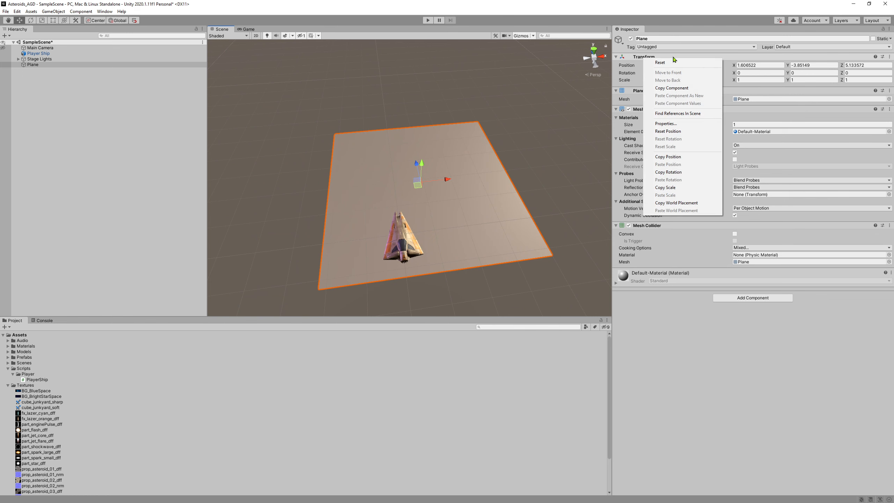
left_click(669, 62)
left_click(811, 65)
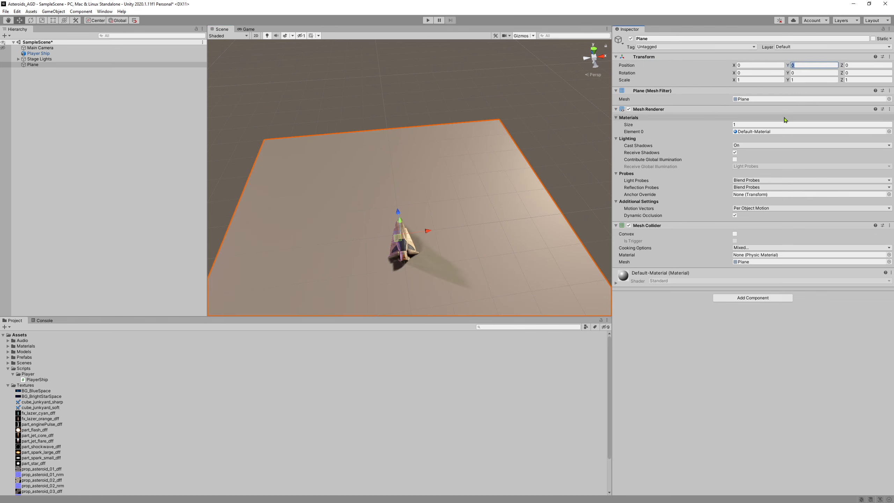
type("-10")
left_click_drag(458, 185, 528, 133, "alt")
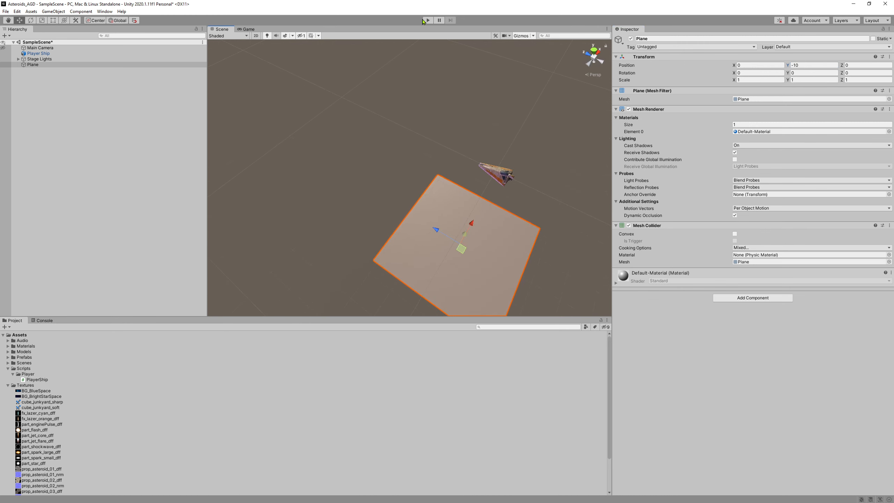
left_click(424, 20)
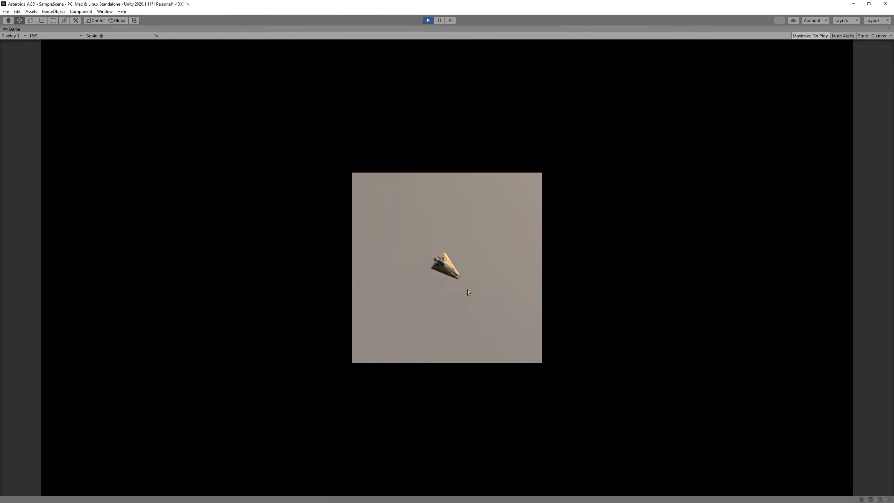
key("d")
key("s")
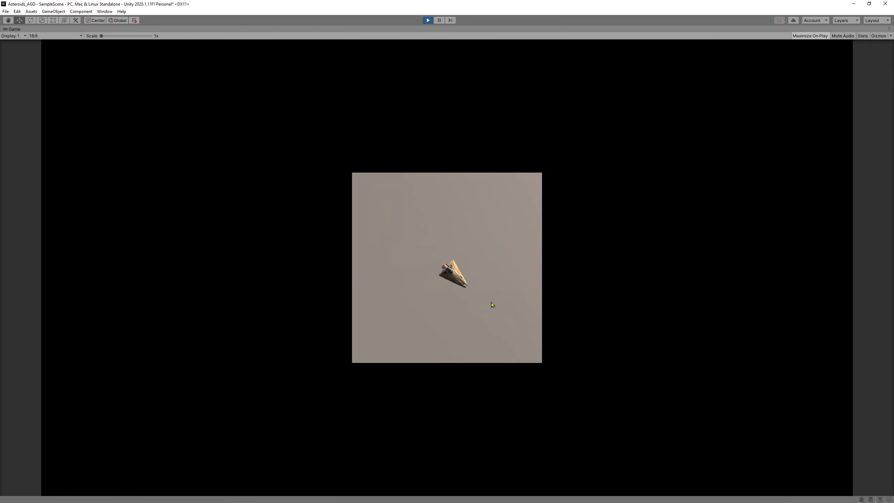
key("w")
key("a")
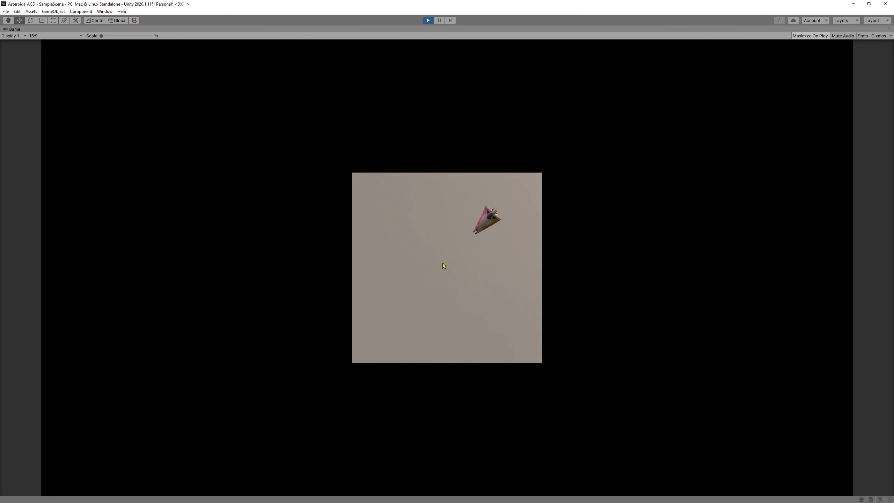
left_click(426, 20)
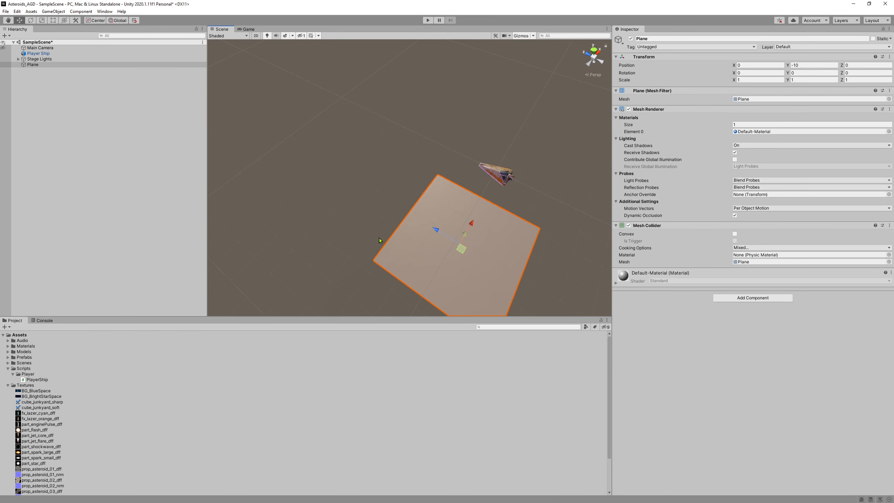
left_click_drag(293, 185, 187, 203, "alt")
left_click(428, 19)
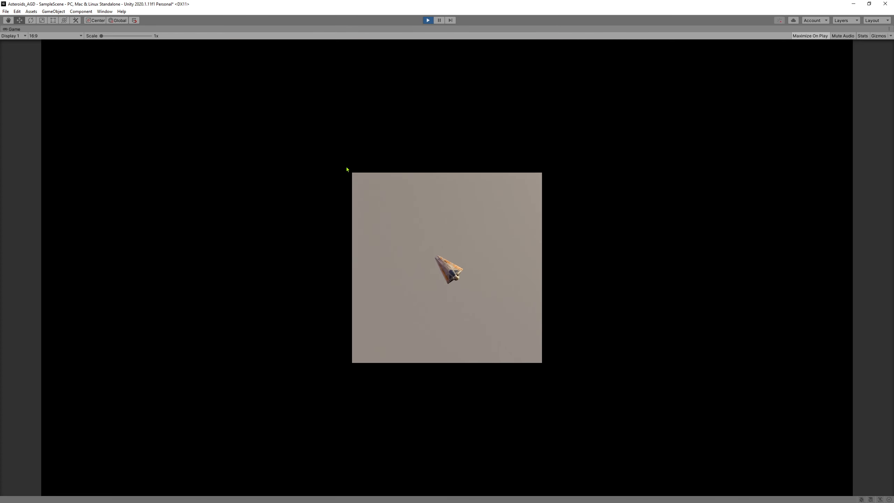
left_click(427, 20)
left_click(72, 65)
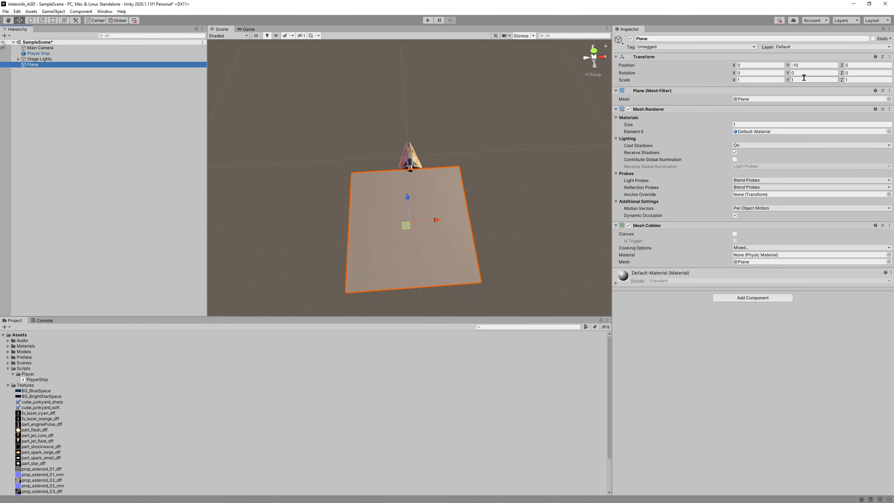
Try scale values of 10 and 20 on the Plane's X and Z axes.
left_click(746, 79)
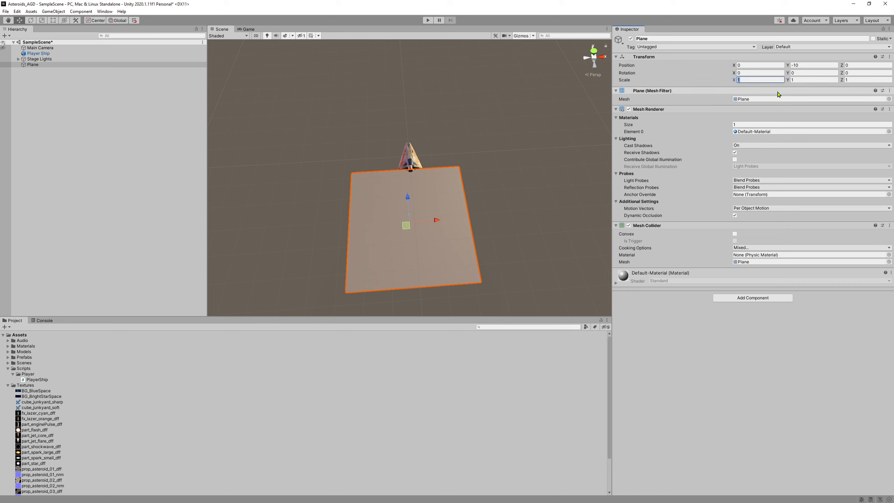
type("10")
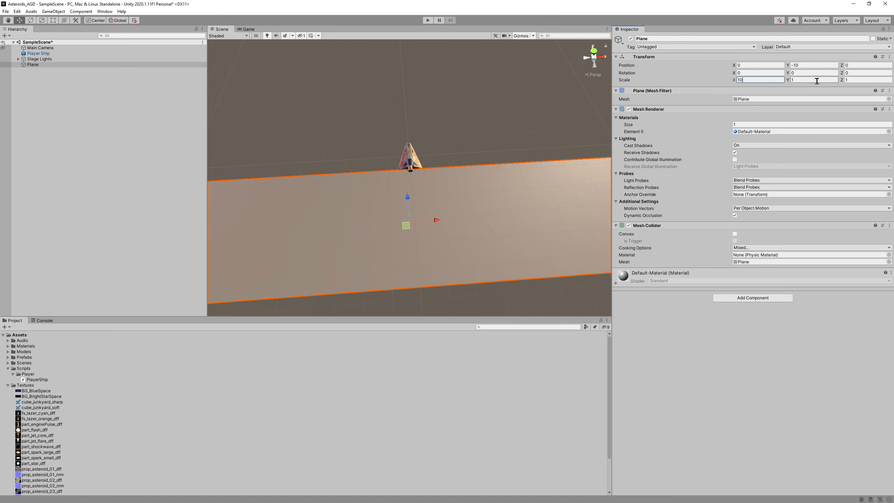
key("Tab")
type("20")
left_click(535, 112)
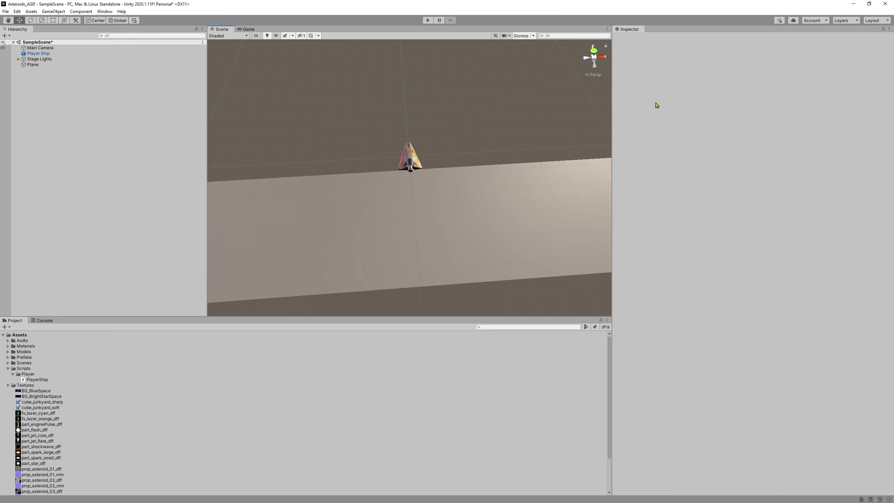
left_click(462, 223)
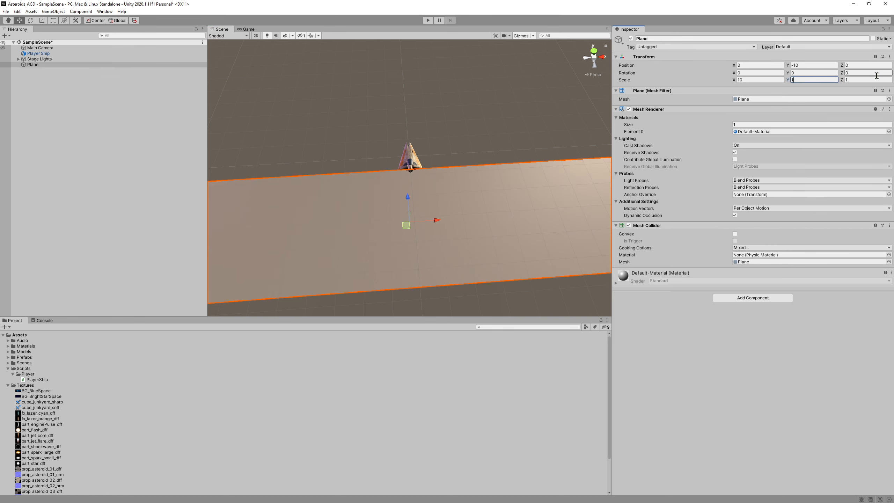
Settle the Plane's scale at 16, 1, 9 and start play mode.
type("20")
scroll(422, 140, "down", 5)
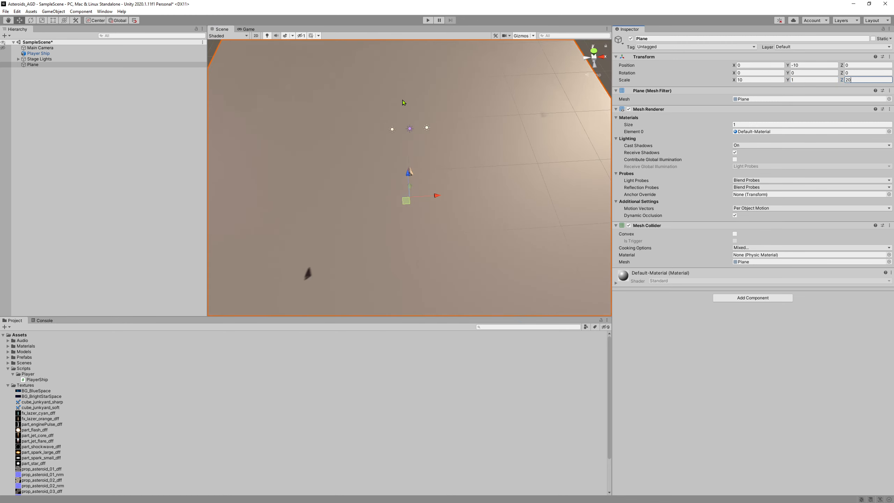
scroll(431, 207, "down", 6)
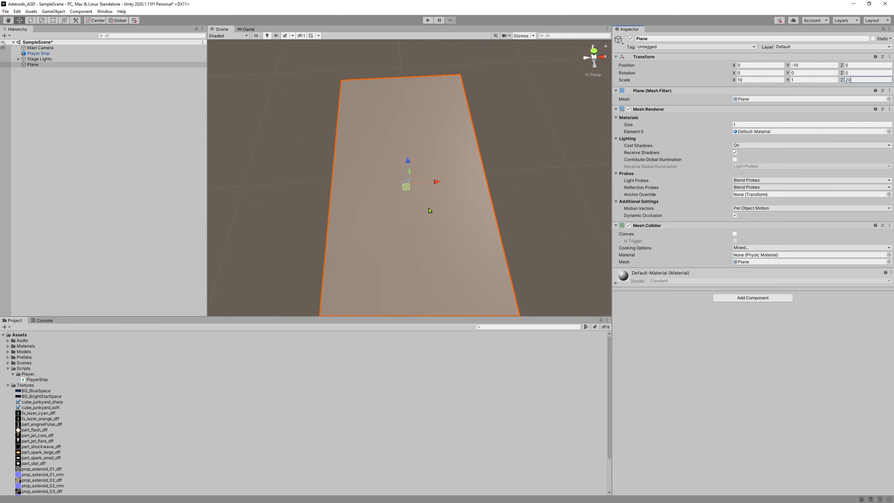
right_click_drag(524, 205, 526, 210)
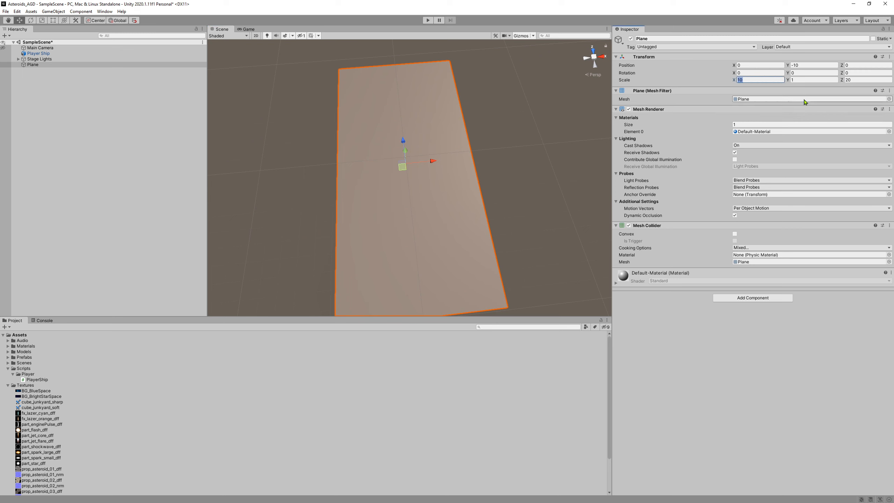
type("16")
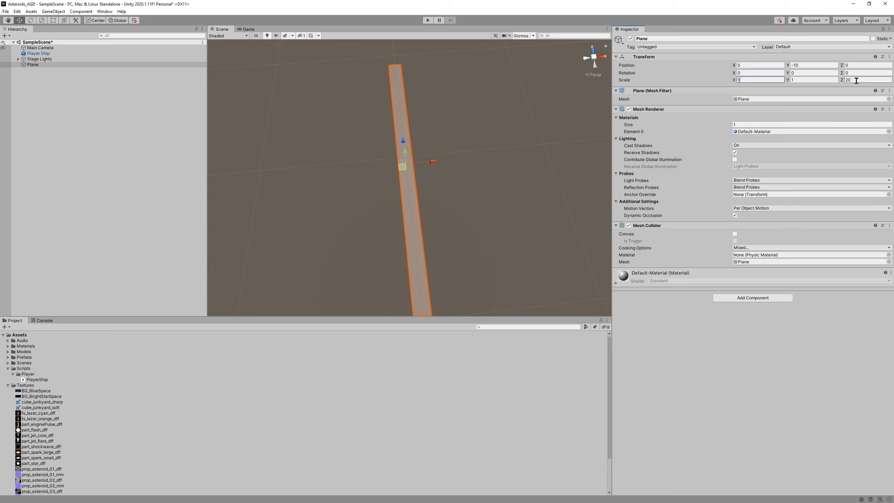
key("BackSpace")
key("BackSpace")
type("9")
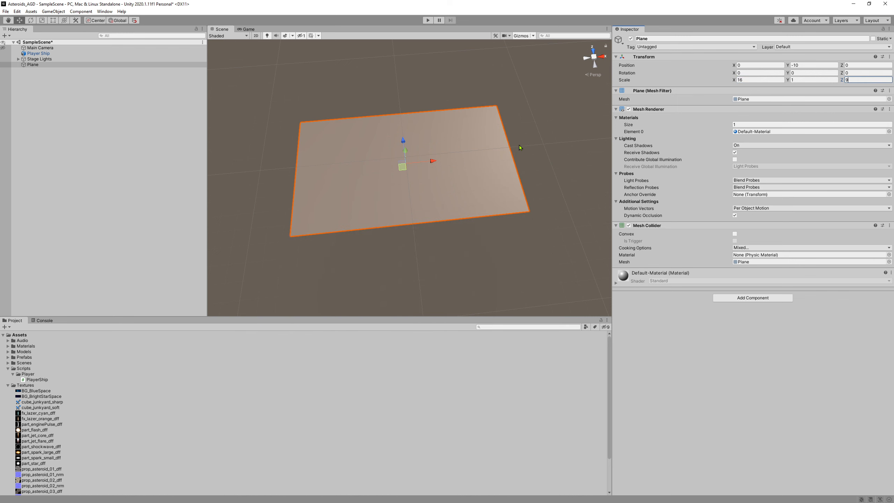
left_click(429, 20)
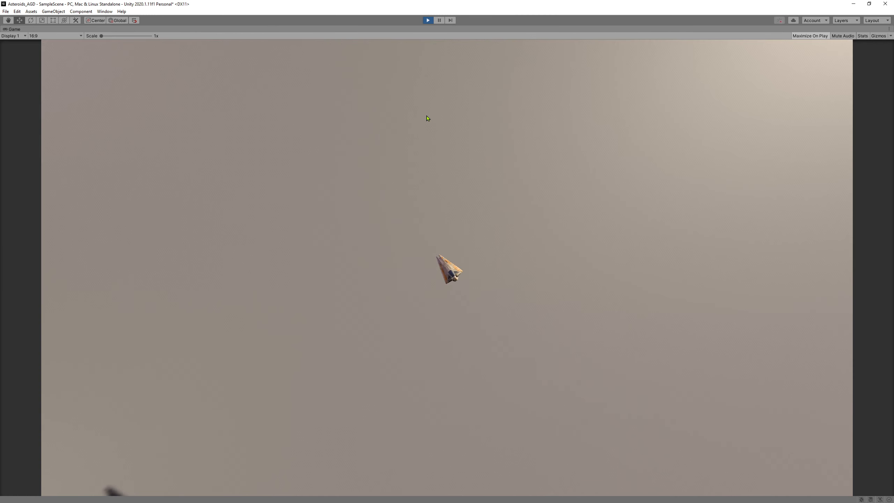
Fly the ship briefly, stop play, and make the Main Camera visible in the scene.
key("w")
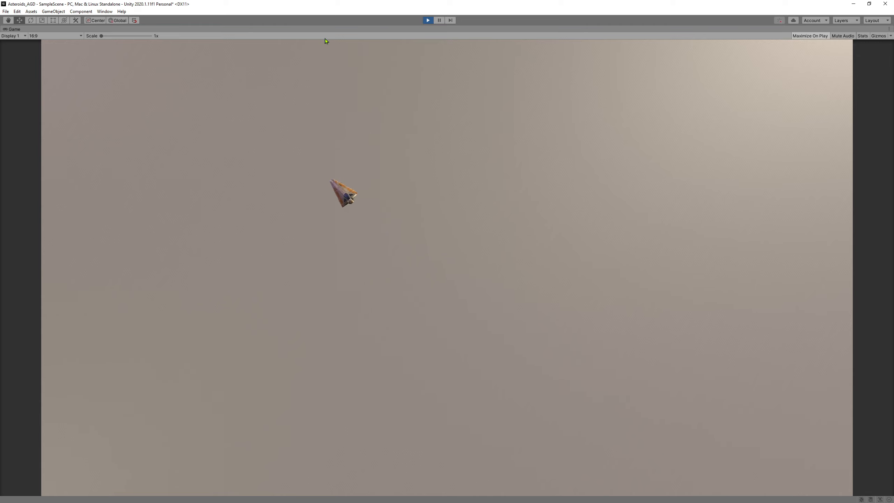
left_click(427, 20)
left_click_drag(396, 74, 349, 87, "alt")
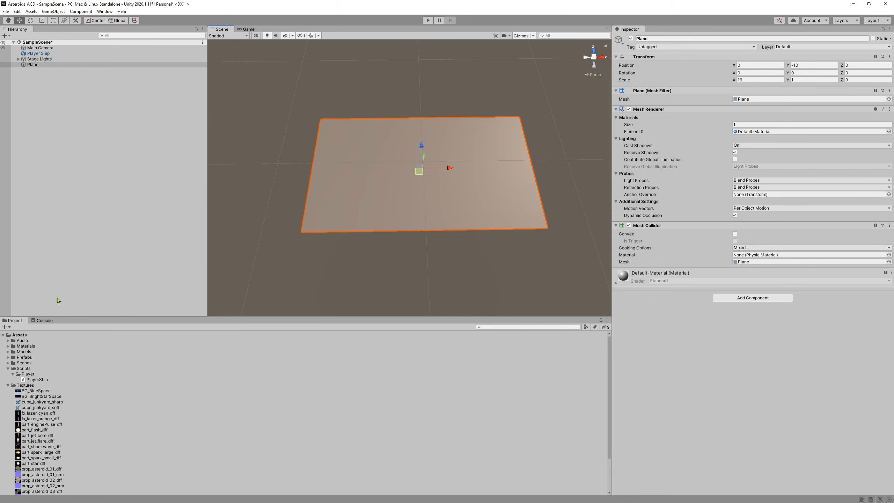
left_click(40, 48)
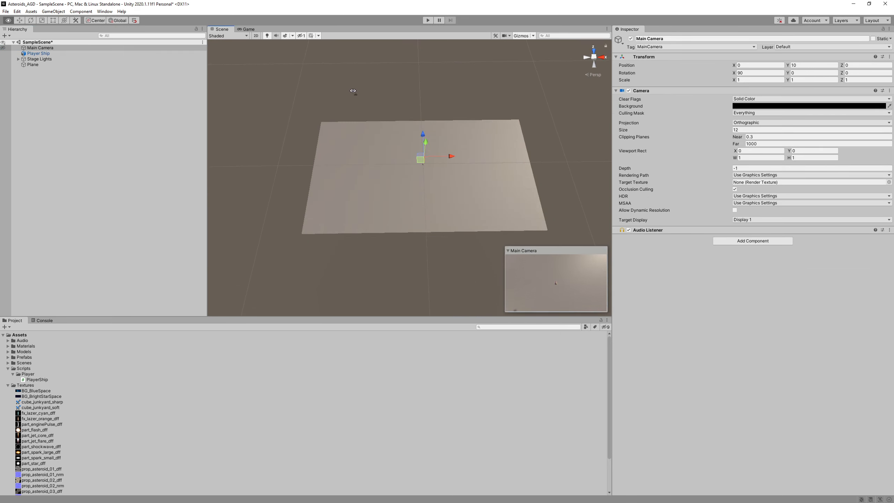
left_click_drag(351, 88, 474, 71, "alt")
left_click(4, 48)
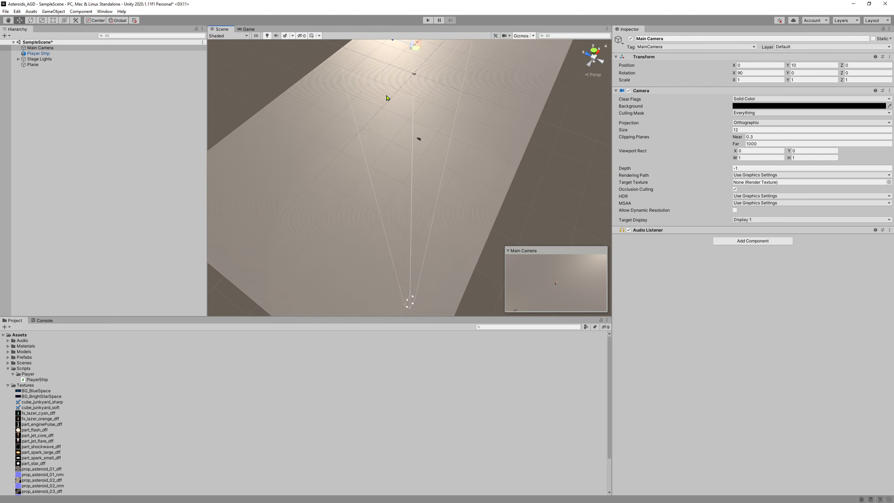
Rescale the Plane to X 8, Z 4.5 and test-run the game again.
left_click(39, 65)
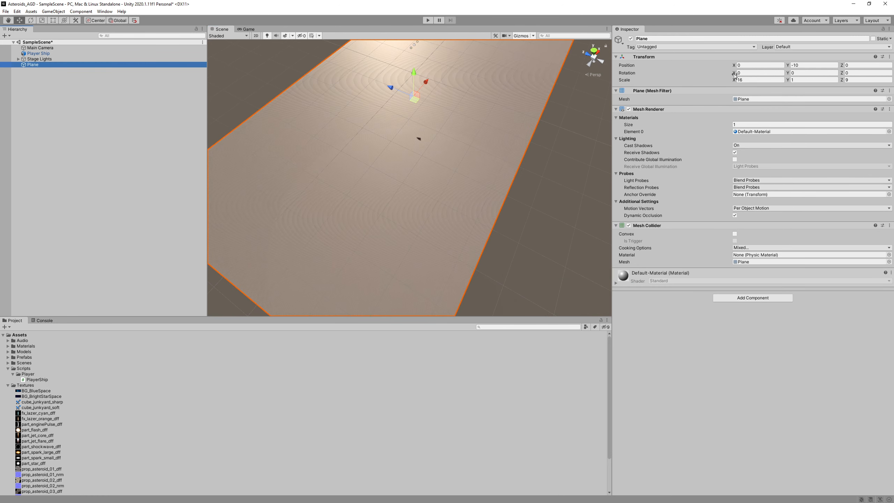
left_click(754, 80)
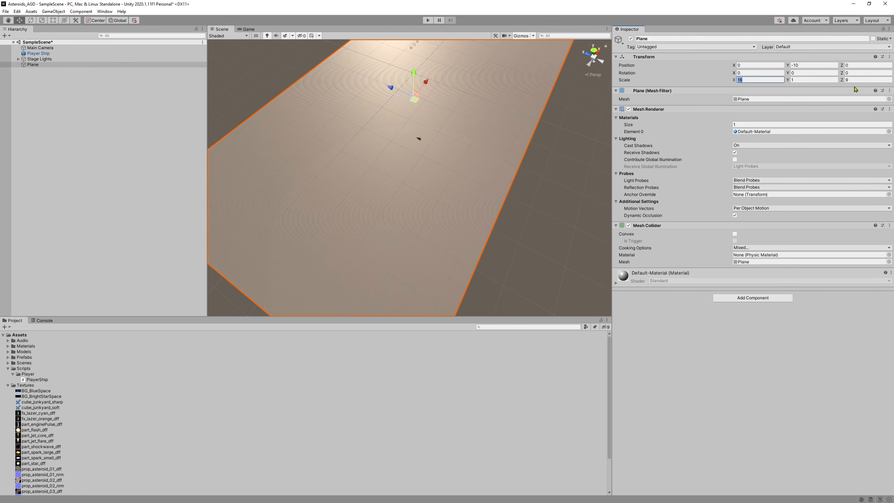
type("8")
key("Tab")
key("Tab")
type("4.5")
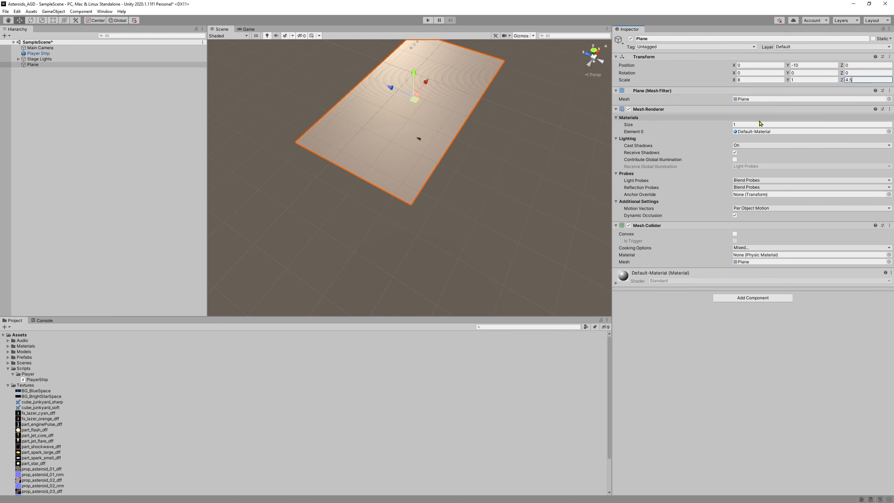
left_click(53, 48)
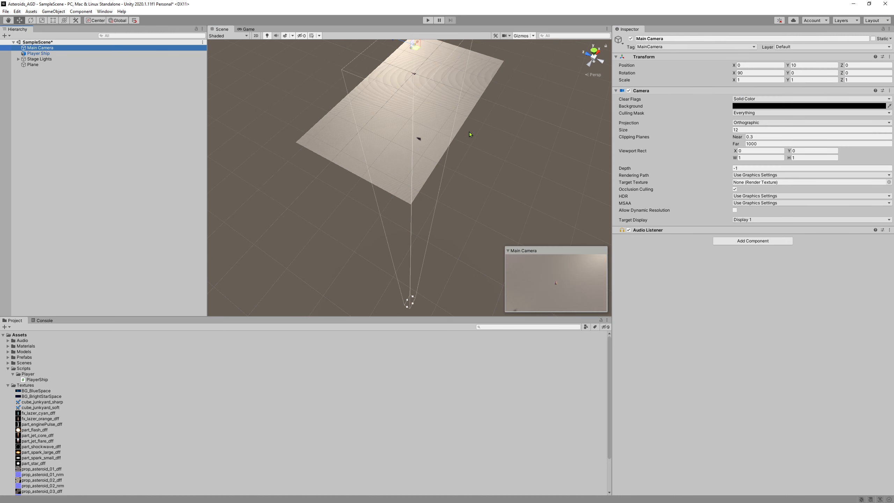
left_click(425, 22)
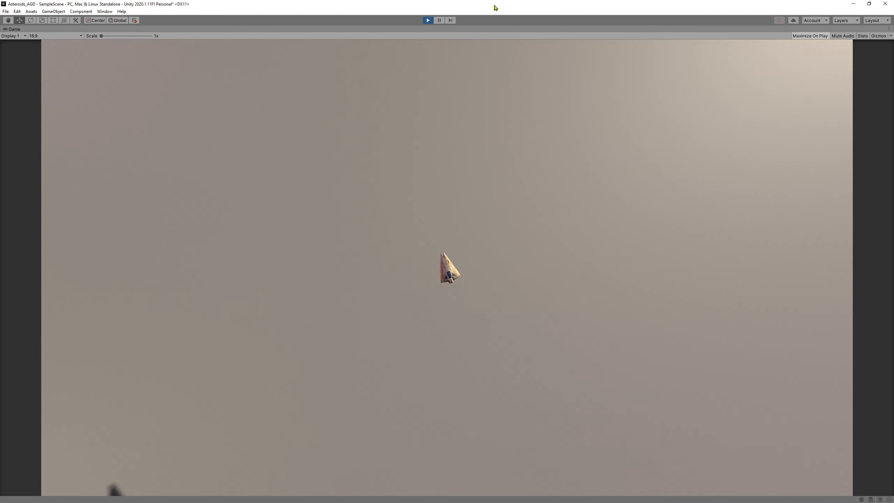
left_click(428, 20)
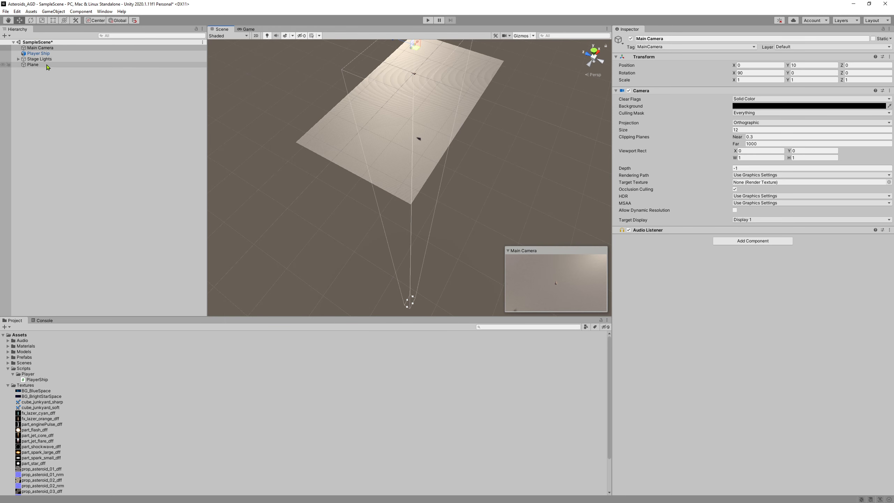
Apply the BG_BlueSpace texture to the Plane by dropping it on the Plane in the Scene view.
left_click(57, 65)
middle_click_drag(465, 102, 439, 178)
right_click_drag(437, 176, 322, 185)
key("w")
left_click(49, 391)
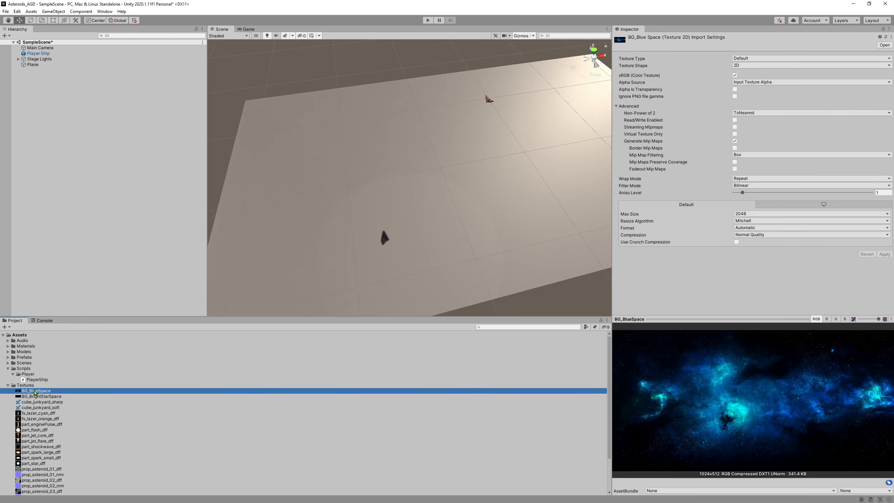
left_click_drag(35, 392, 366, 180)
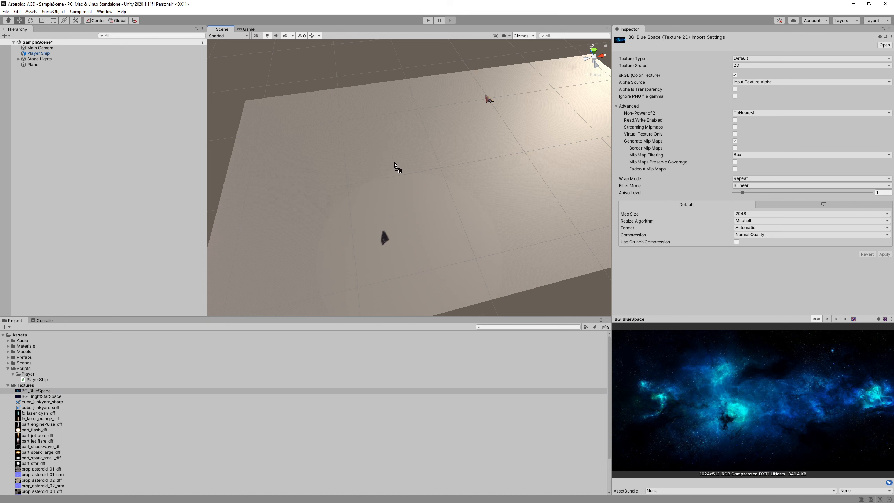
left_click_drag(395, 165, 396, 164)
left_click_drag(512, 230, 437, 176, "alt")
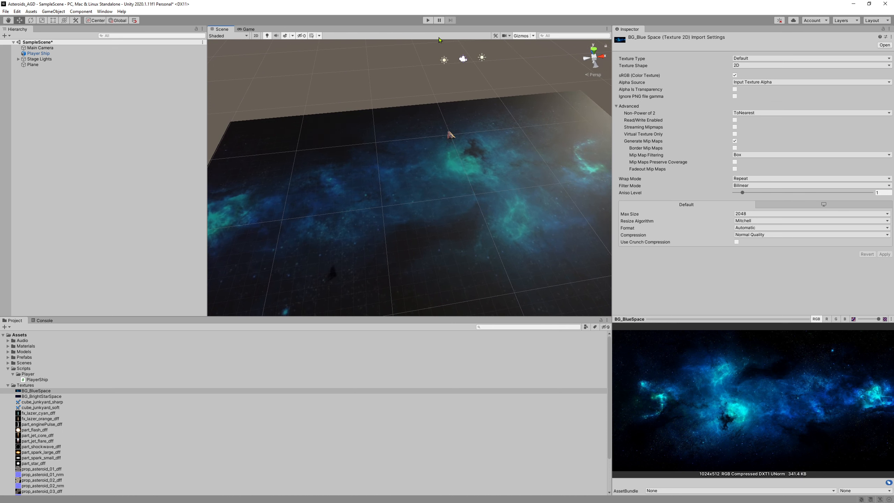
Resize the Plane to 4, 1, 2.25 and test-run the starfield background.
left_click(428, 20)
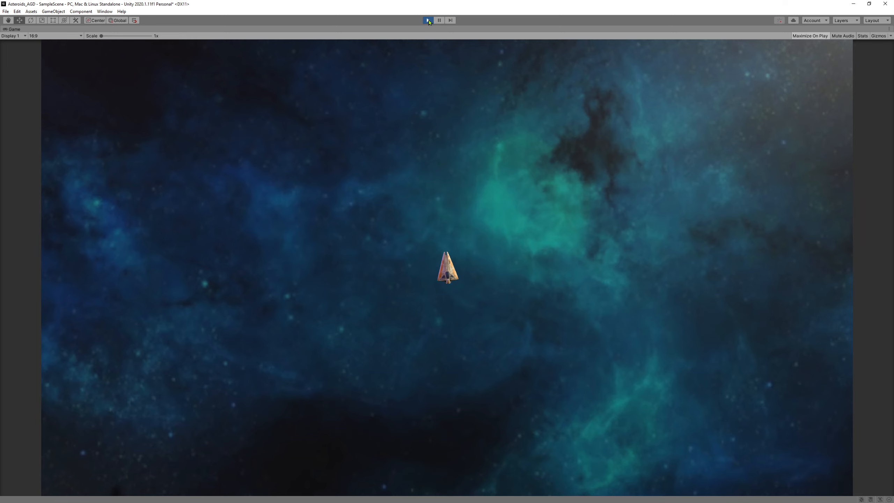
left_click(428, 20)
left_click(33, 65)
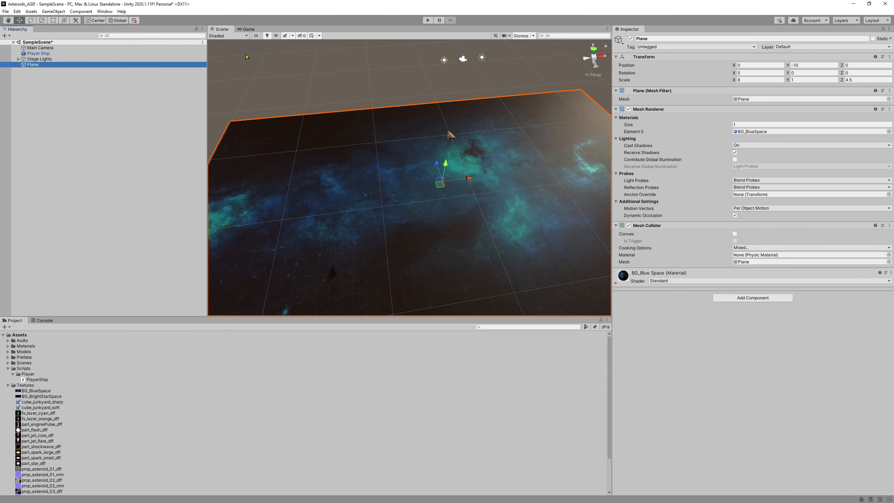
left_click(761, 80)
type("4")
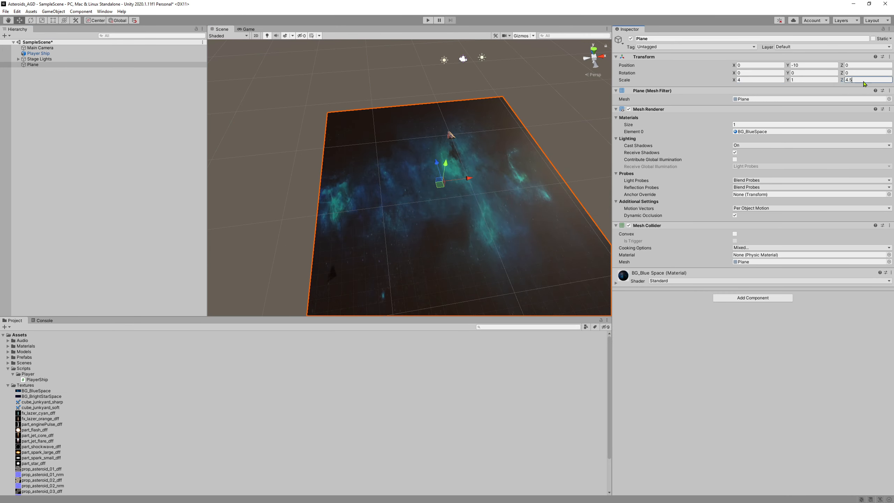
key("BackSpace")
key("BackSpace")
key("BackSpace")
type("2.")
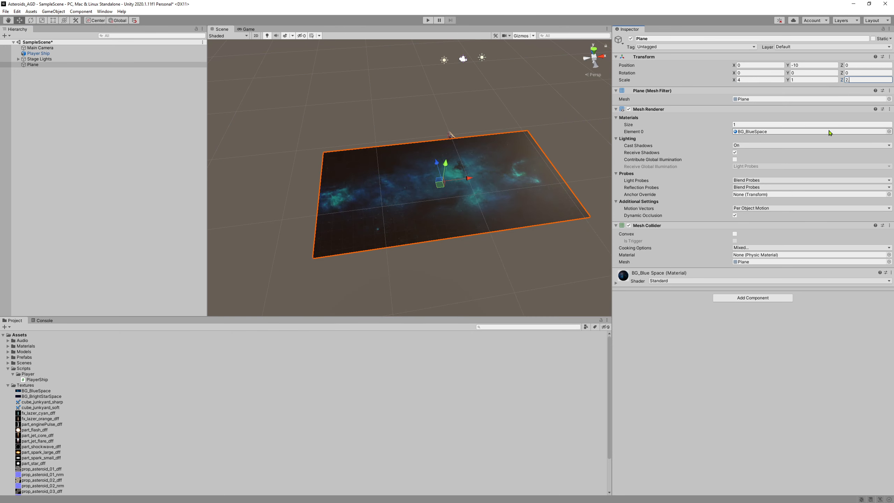
type("25")
left_click(428, 21)
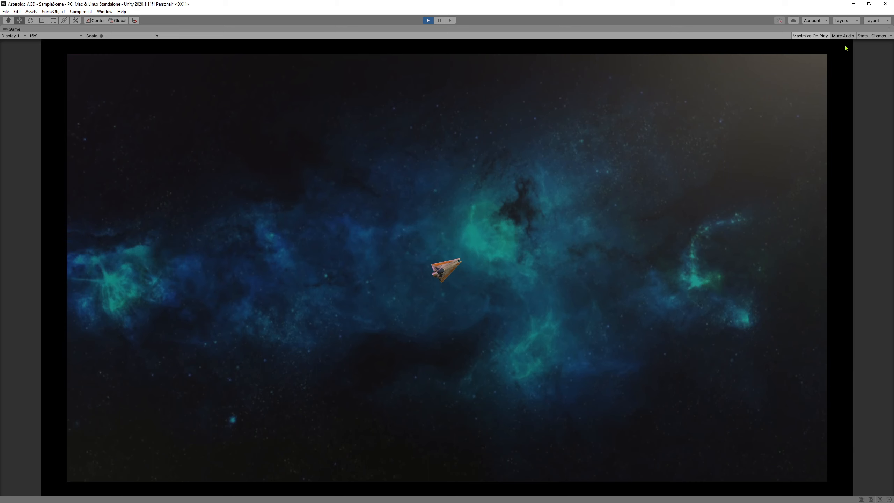
Leave play mode and change the Plane's X scale to 5.
key("ctrl+p")
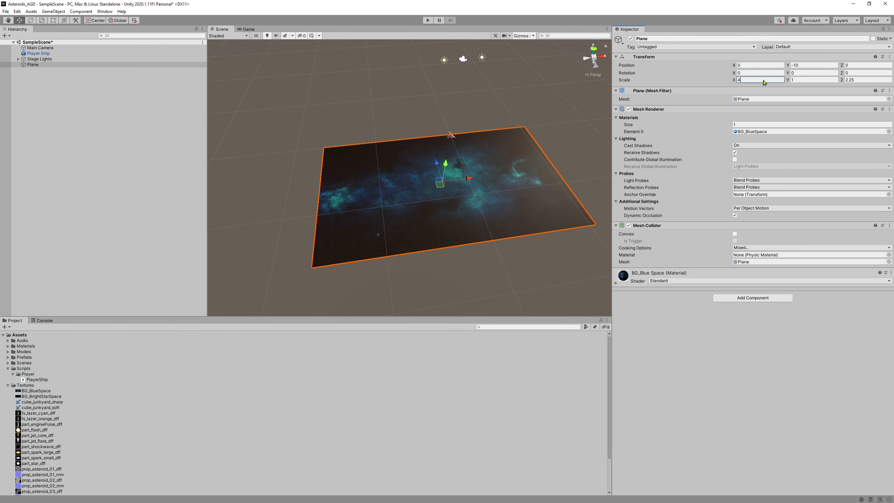
key("Return")
type("5")
left_click(873, 80)
Set the Plane's Z scale to 2.4 and test-fly the ship over the nebula.
type("2")
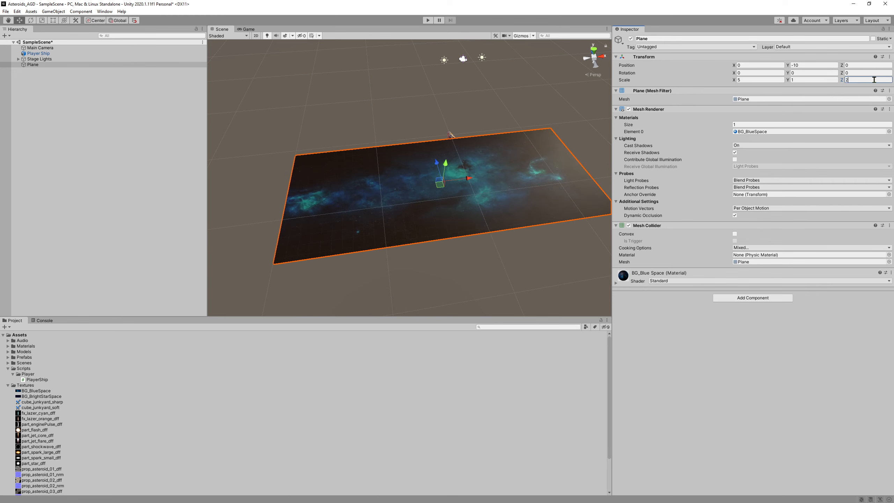
type(".4")
left_click(428, 20)
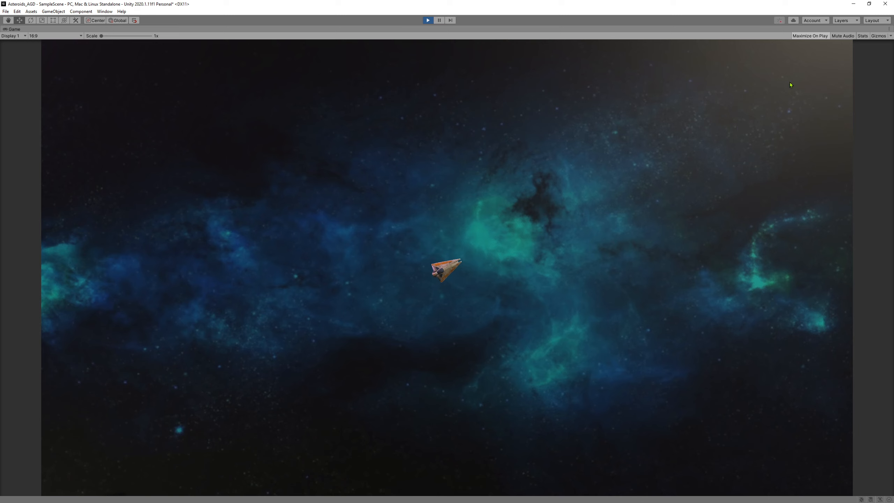
key("w")
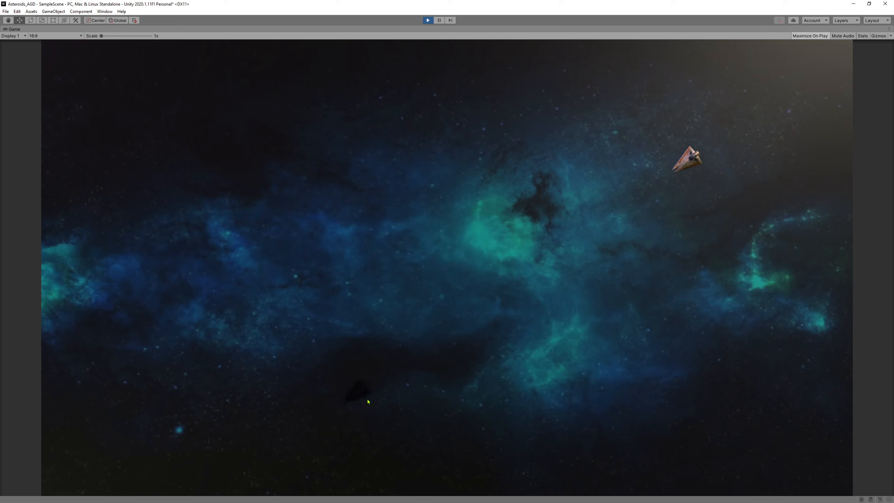
left_click(422, 368)
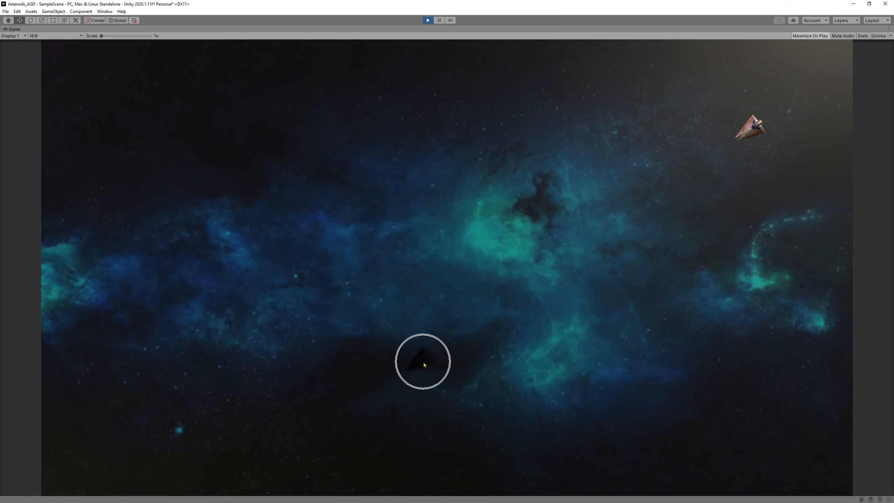
left_click(429, 19)
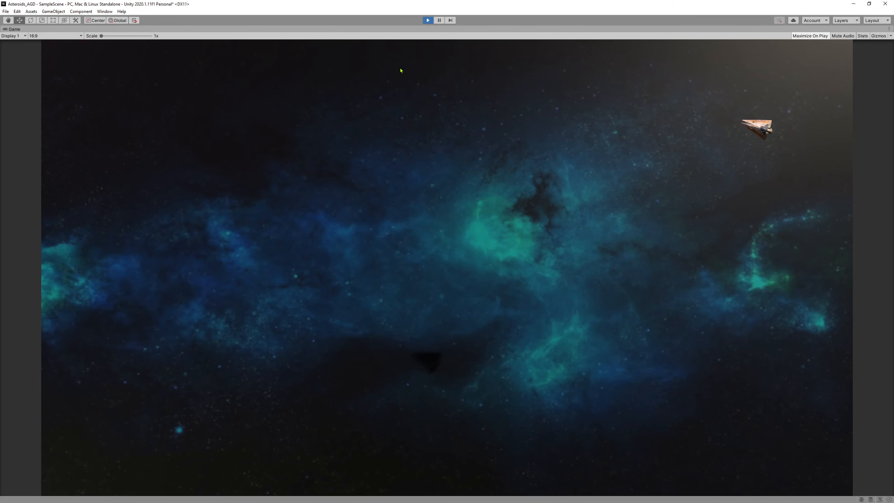
left_click_drag(491, 180, 448, 270, "alt")
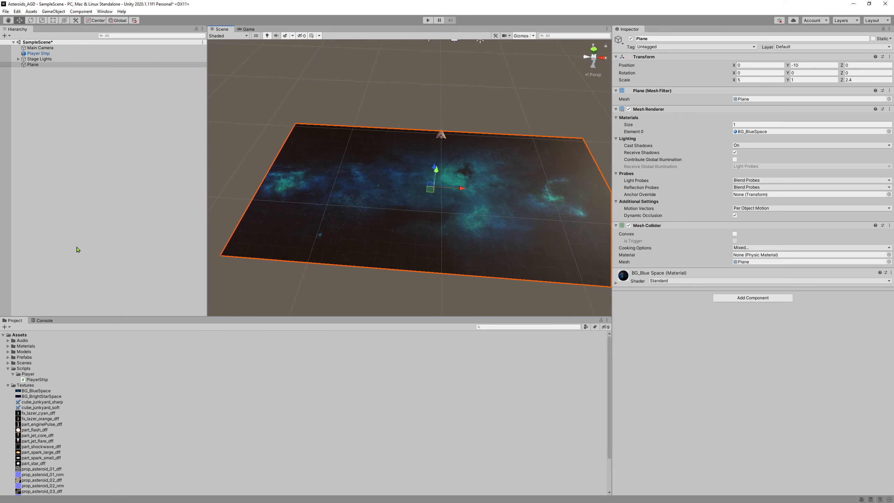
Switch the BG_BlueSpace material in the Materials folder to the Unlit/Texture shader.
left_click(8, 385)
left_click(8, 347)
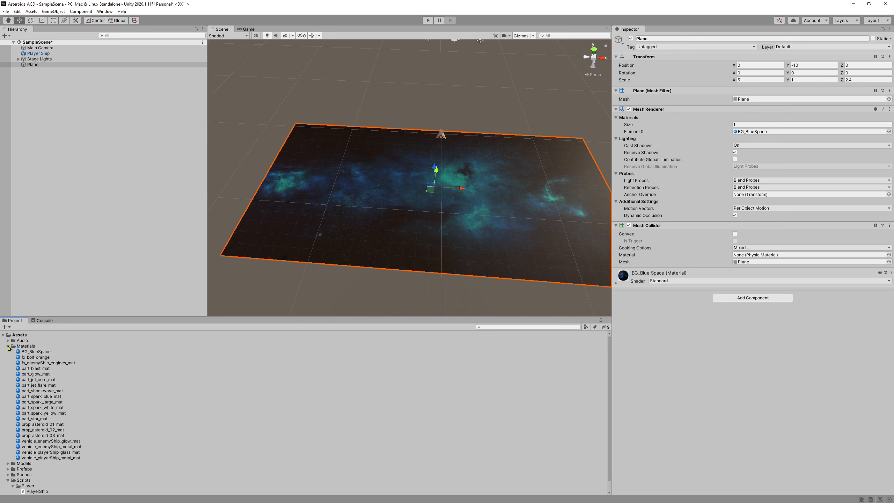
left_click(30, 352)
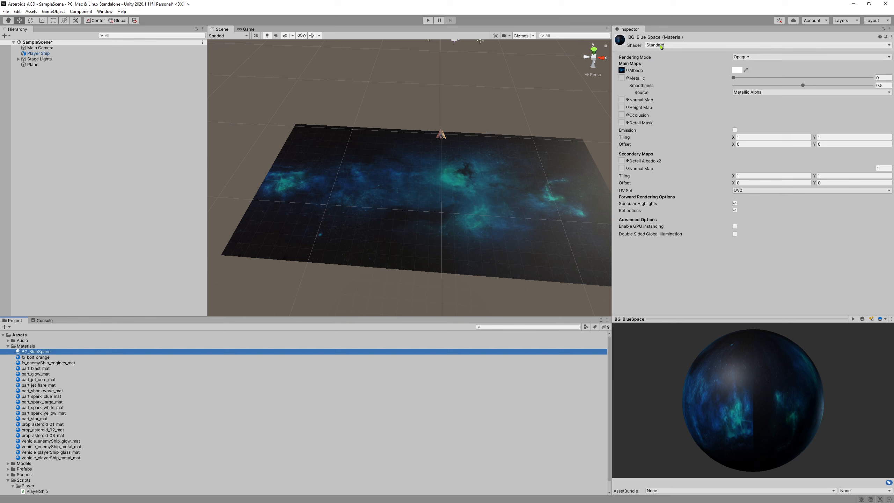
left_click(889, 46)
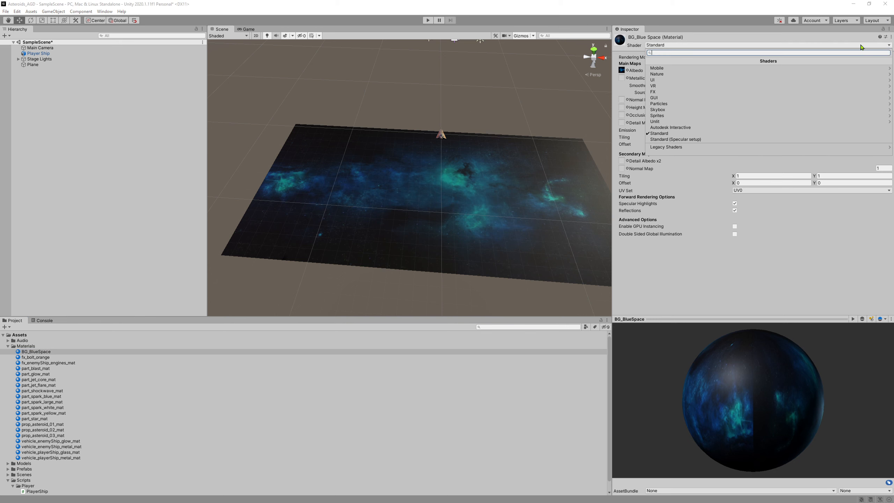
left_click(669, 122)
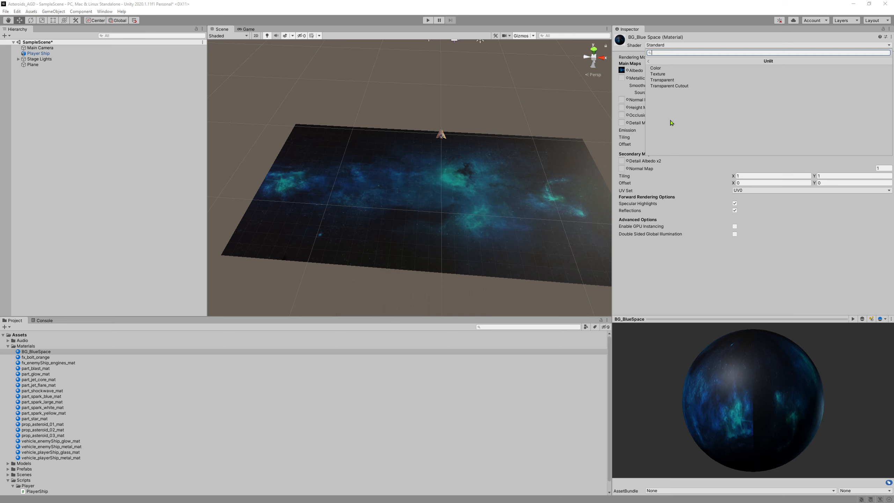
left_click(677, 77)
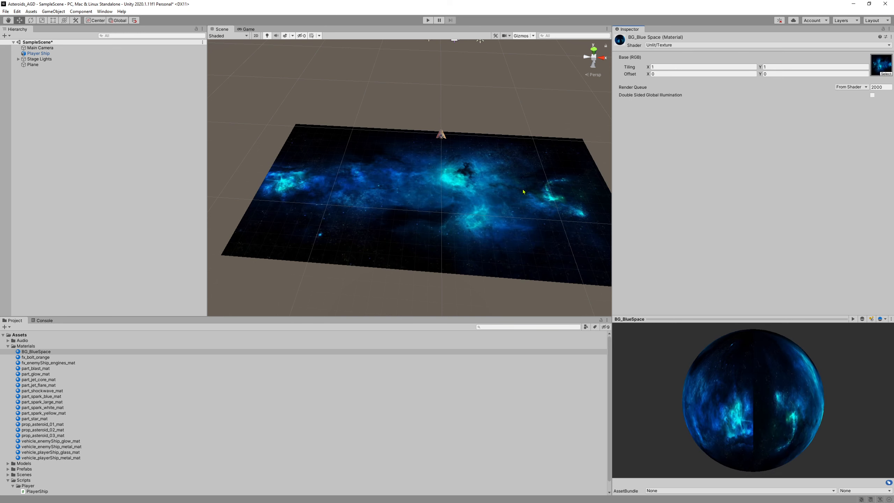
left_click_drag(524, 191, 442, 113, "alt")
Play-test the game, thrusting and turning the ship with W and A over the nebula backdrop.
left_click(429, 20)
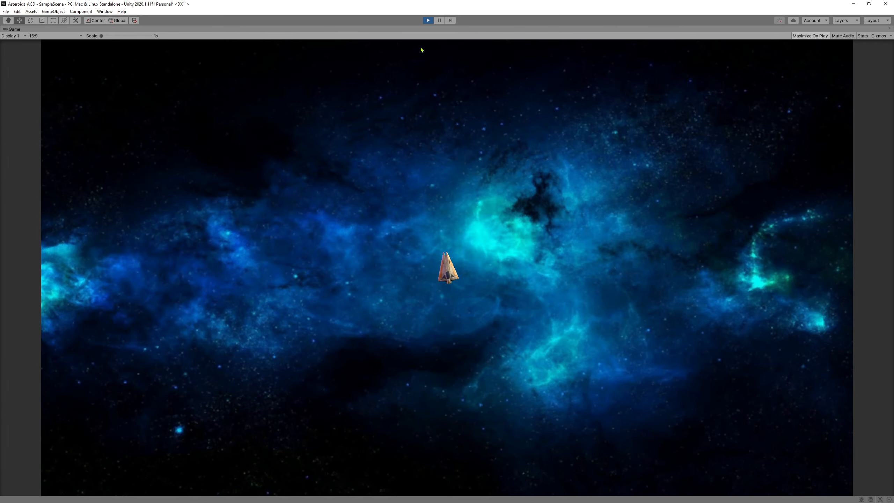
key("w")
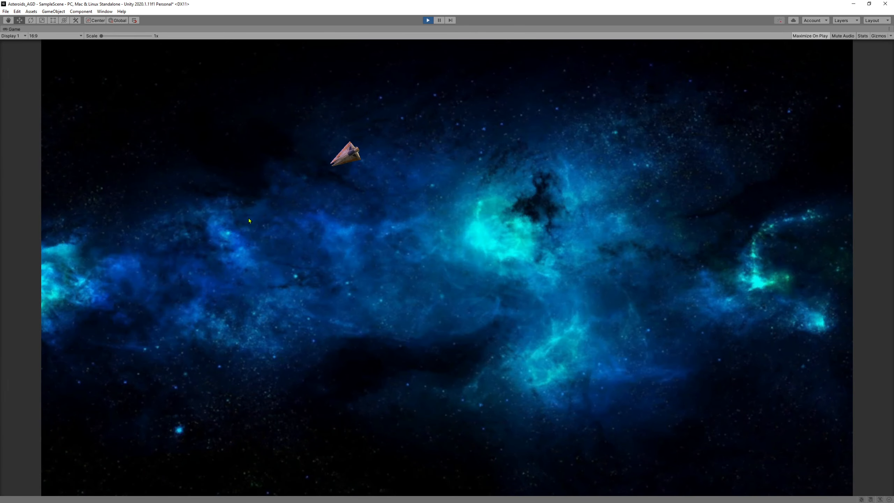
key("w")
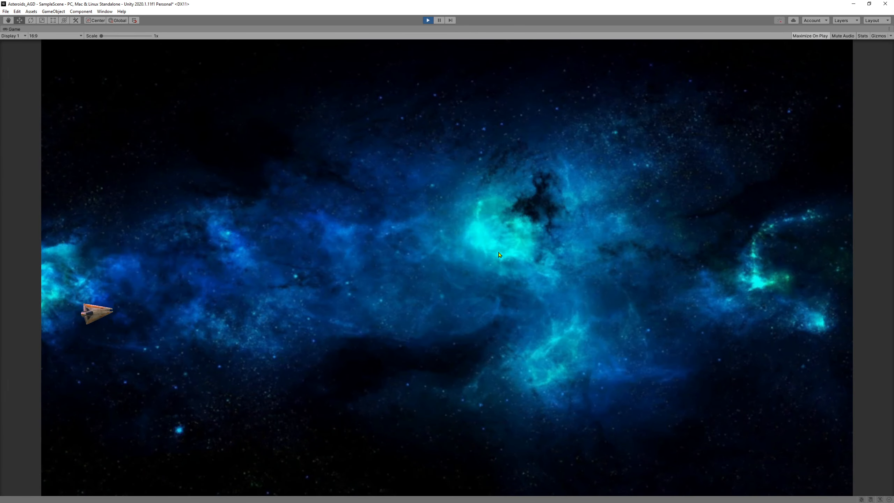
key("w")
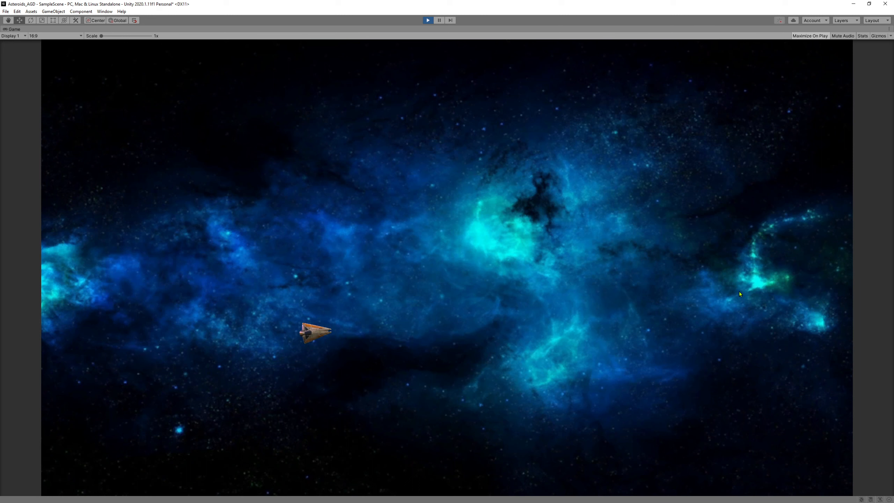
key("w")
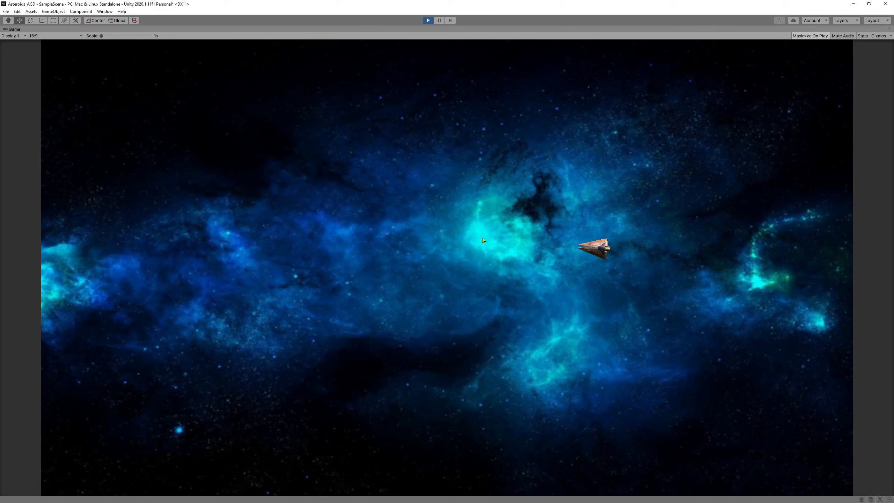
key("a")
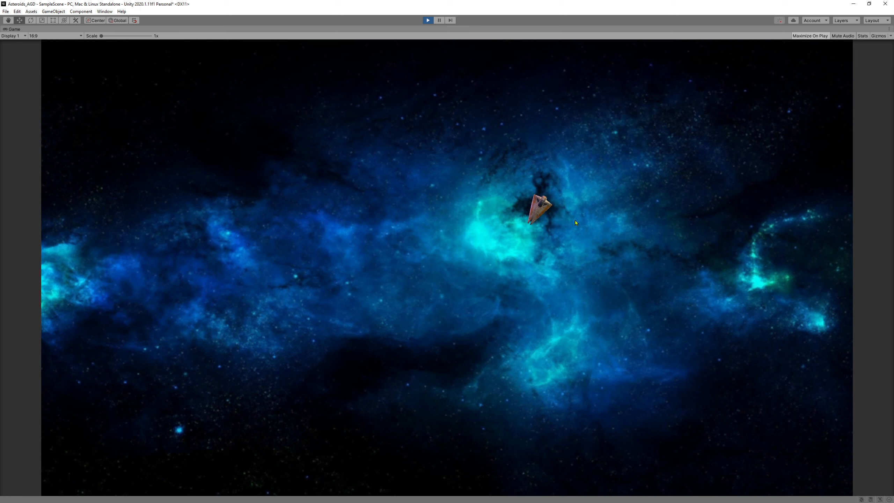
key("w")
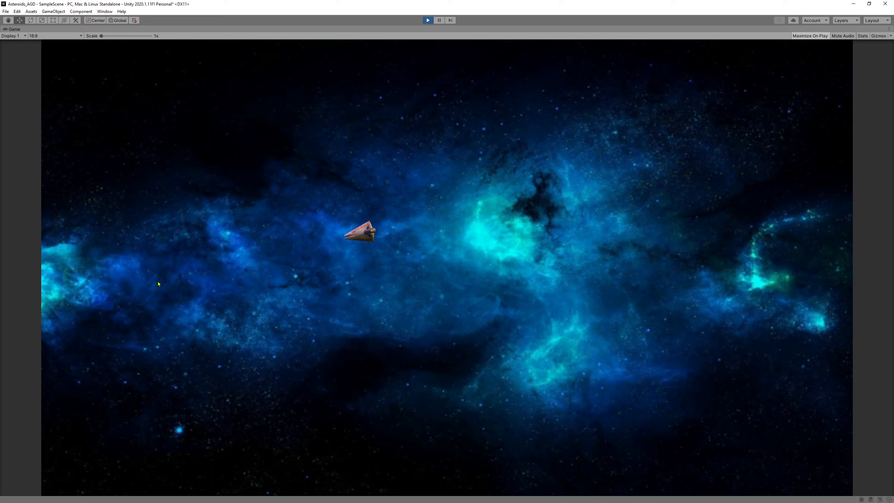
key("w")
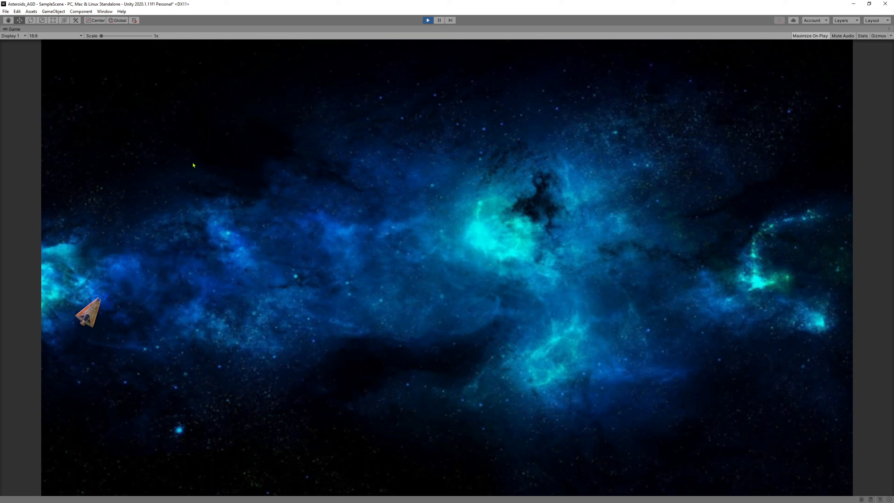
key("w")
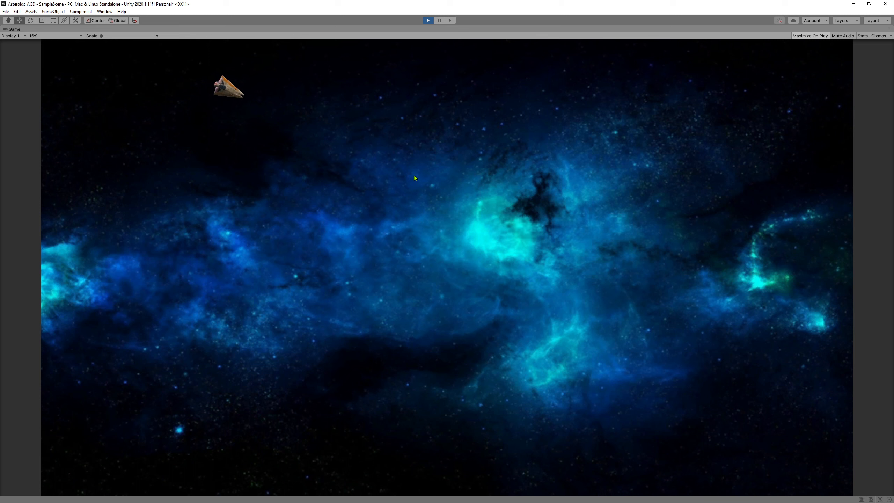
key("w")
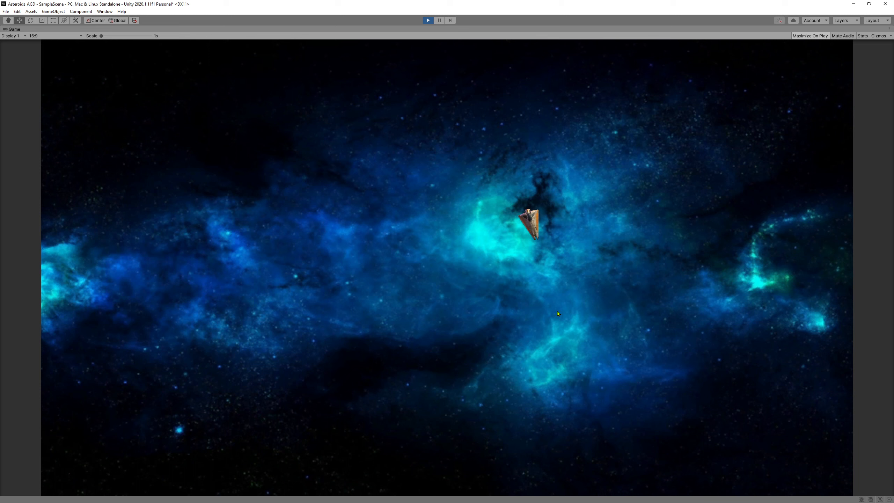
key("w")
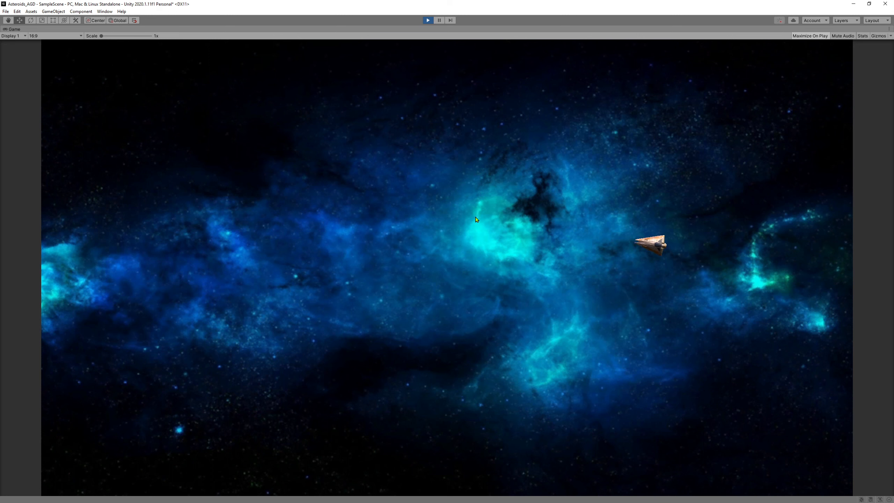
Stop the game, preview the BG_BlueSpace and BG_BrightStarSpace textures, then return to Materials.
left_click(428, 21)
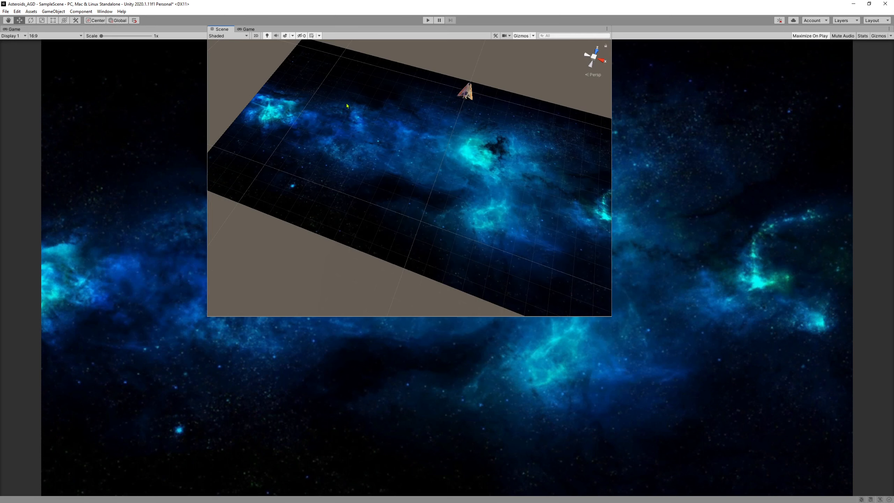
scroll(39, 365, "down", 1)
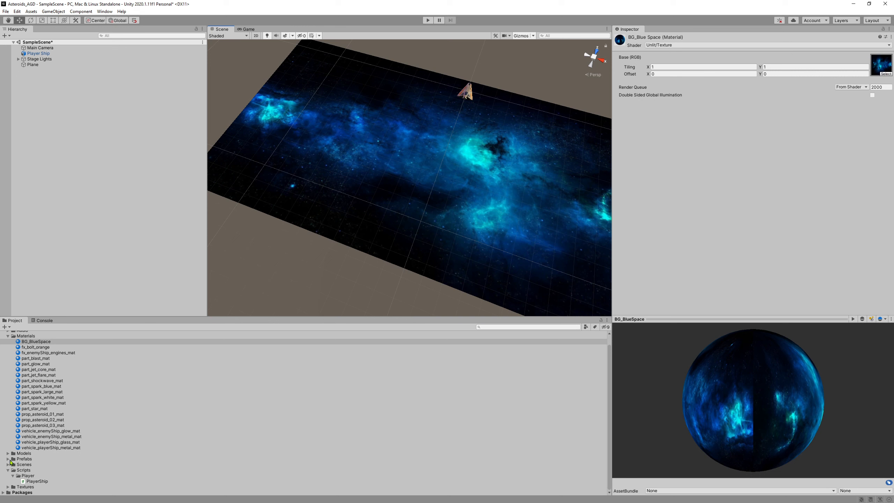
left_click(8, 486)
scroll(78, 459, "down", 4)
left_click(45, 430)
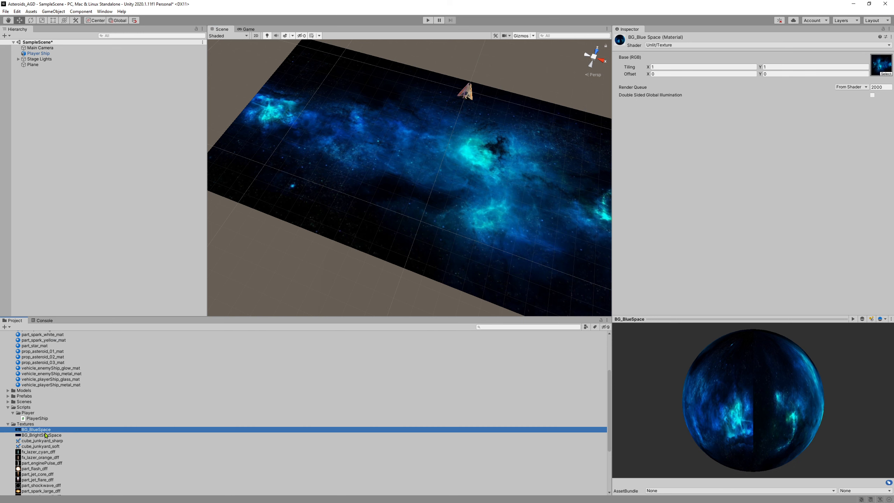
left_click(39, 435)
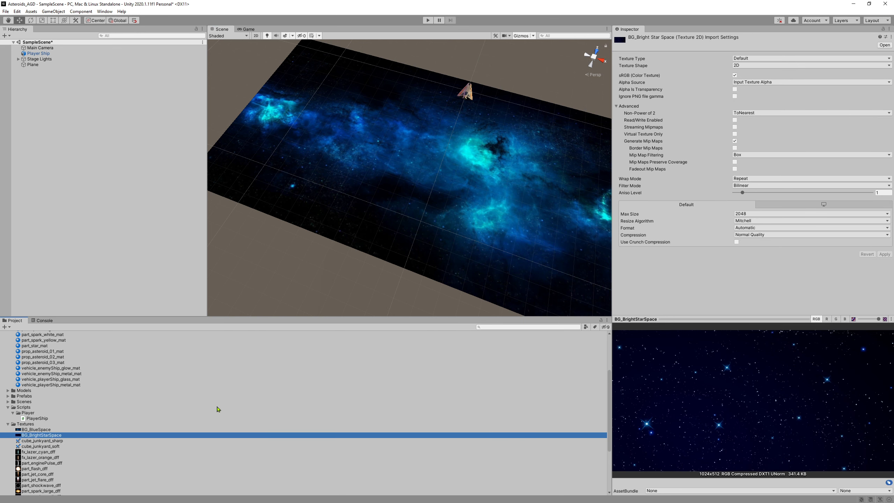
scroll(80, 408, "up", 3)
left_click(24, 346)
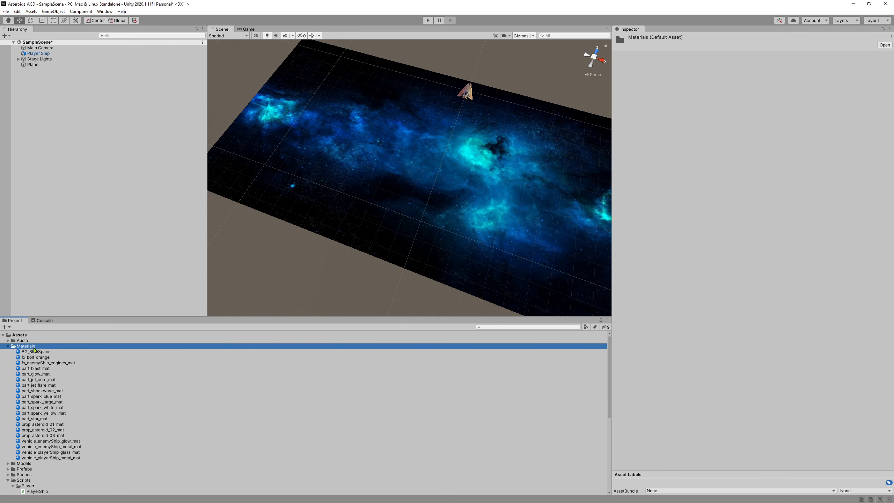
Create a new material in the Materials folder named BG_Stars.
right_click(33, 349)
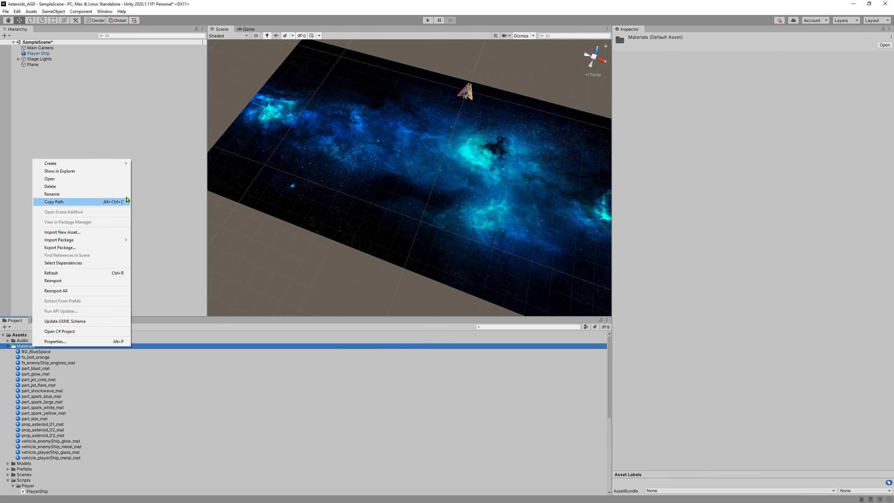
mouse_move(125, 166)
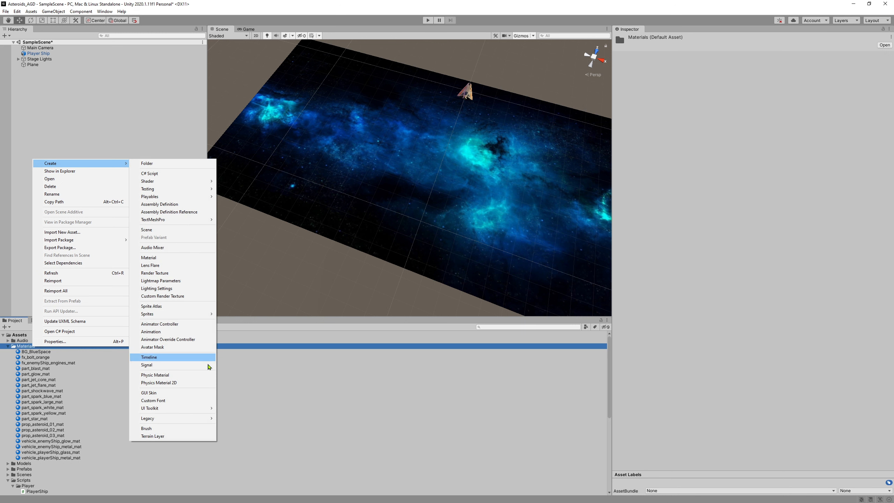
left_click(173, 260)
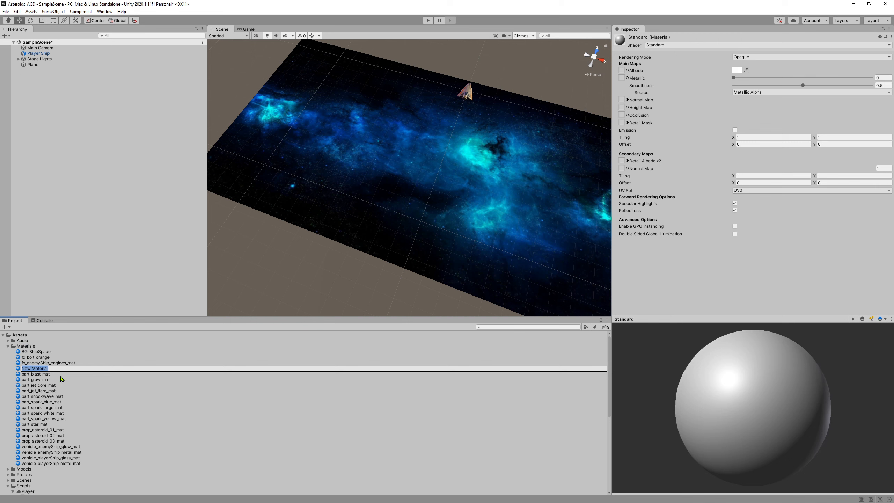
type("BG_Stars")
key("Return")
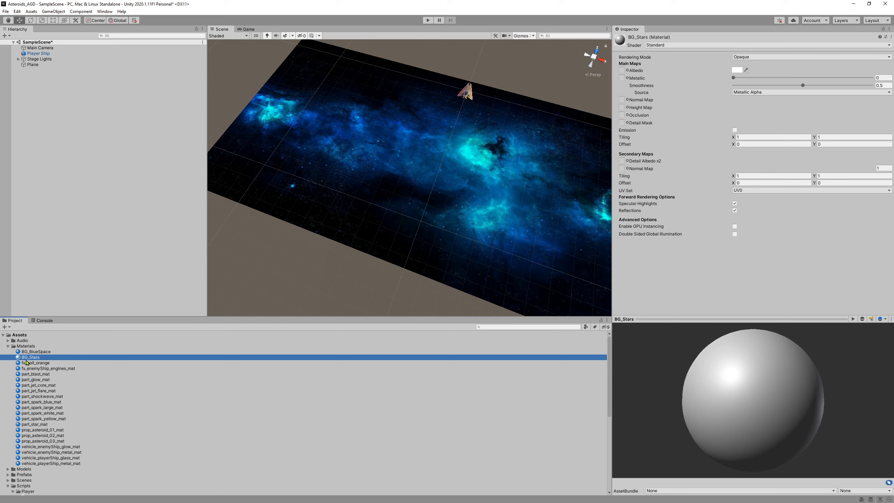
Try BG_Stars on the plane and compare its settings with BG_BlueSpace.
left_click_drag(27, 360, 391, 182)
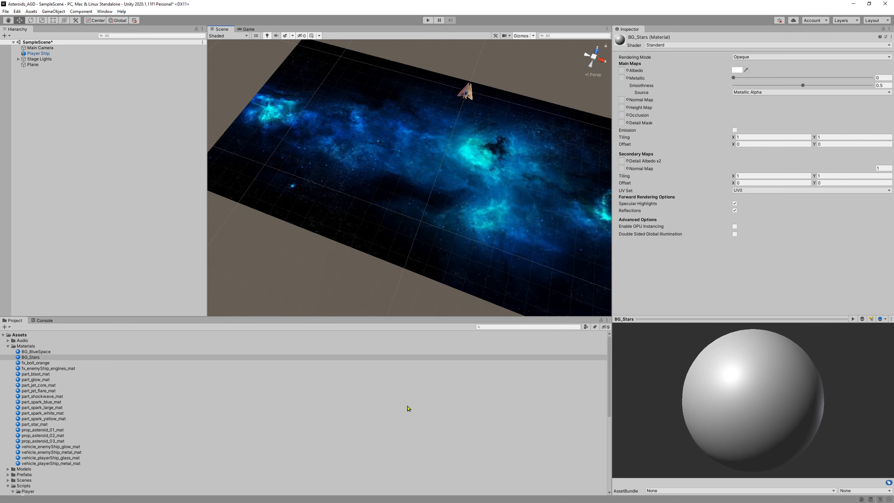
left_click(39, 358)
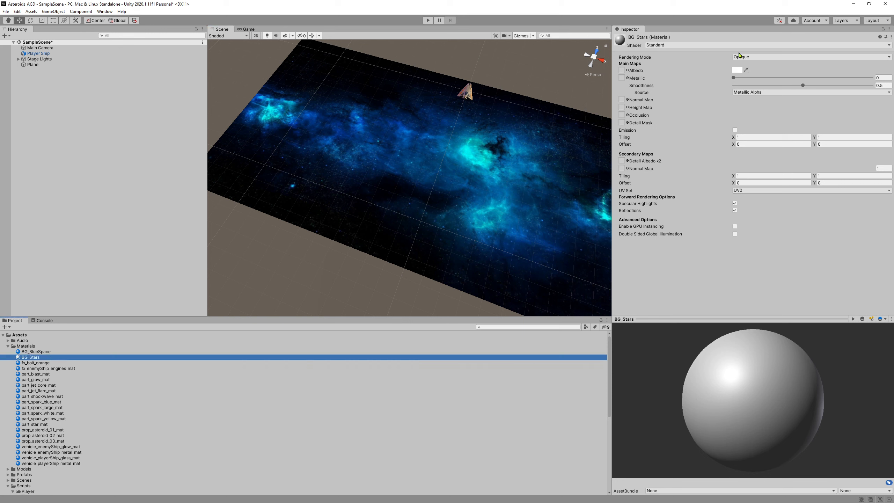
left_click(38, 352)
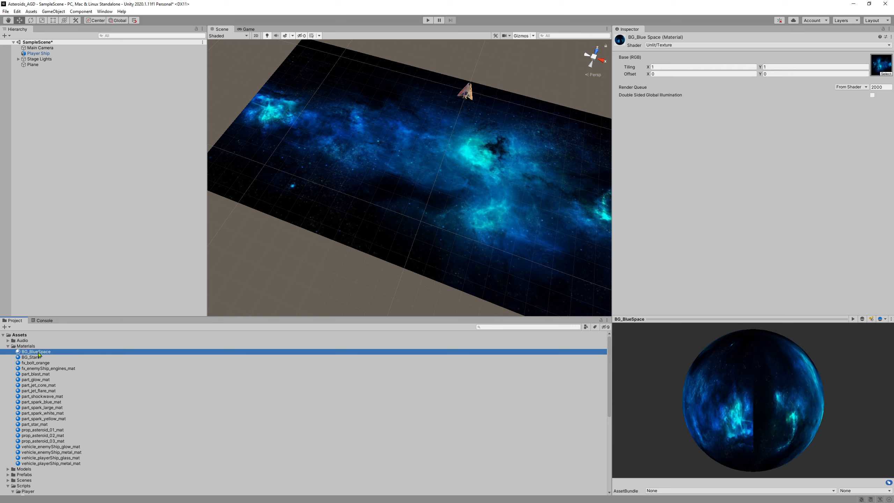
left_click(51, 359)
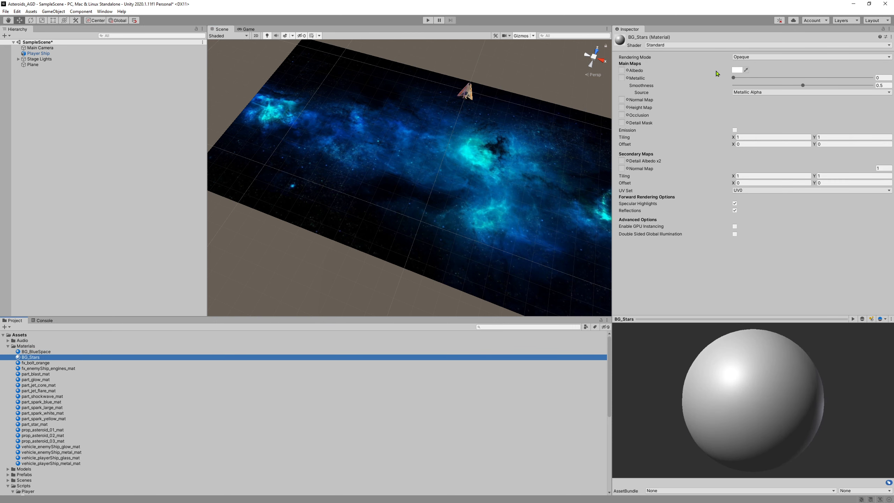
left_click(672, 46)
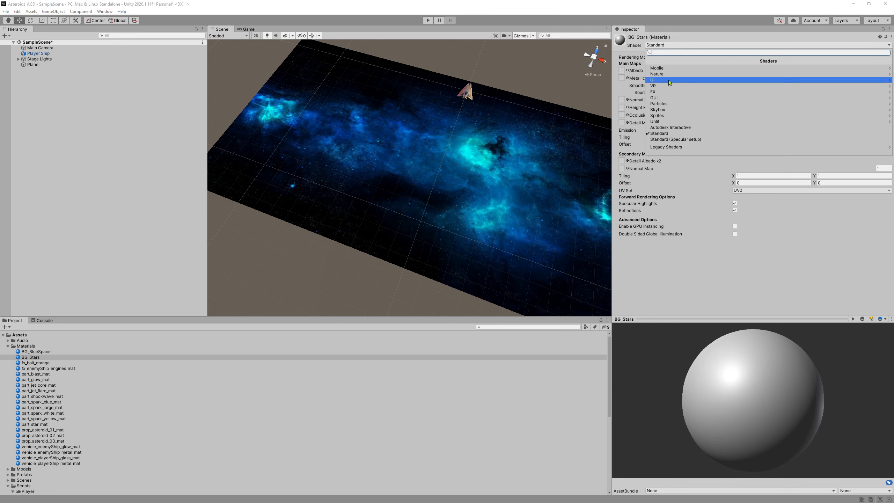
Switch BG_Stars to the Unlit/Texture shader with BG_BrightStarSpace as its base texture.
left_click(655, 122)
left_click(673, 74)
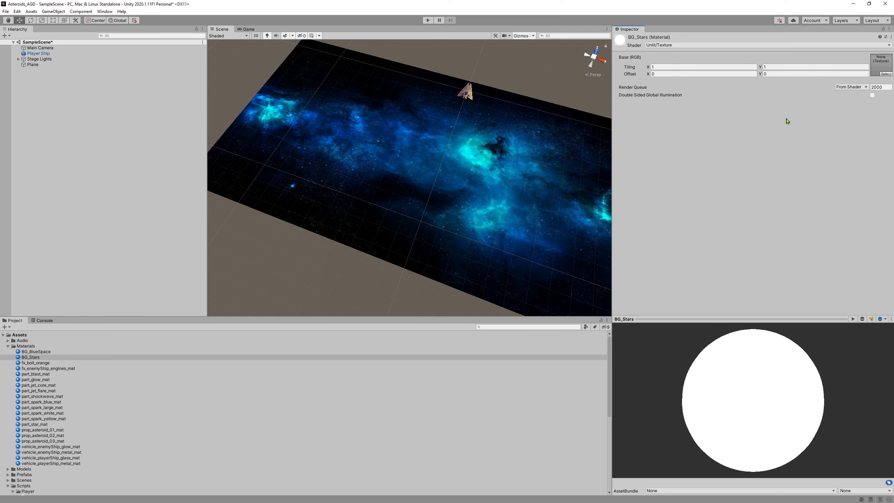
scroll(93, 401, "down", 6)
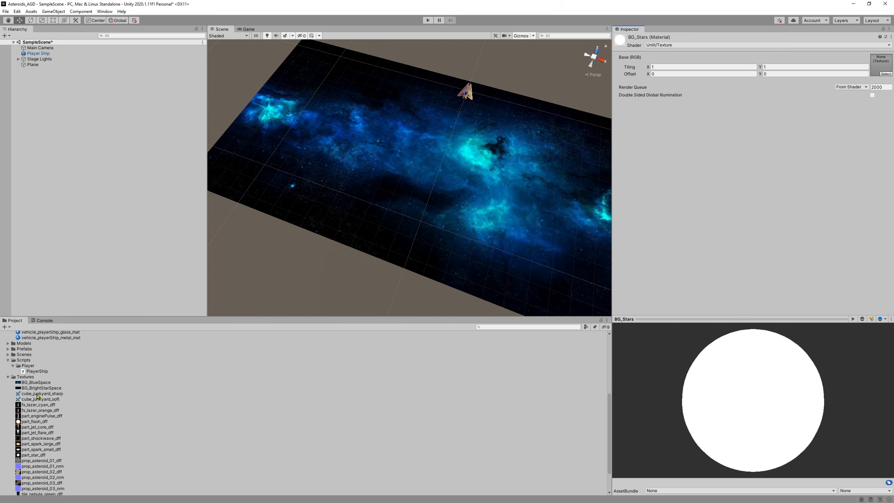
left_click_drag(48, 387, 879, 70)
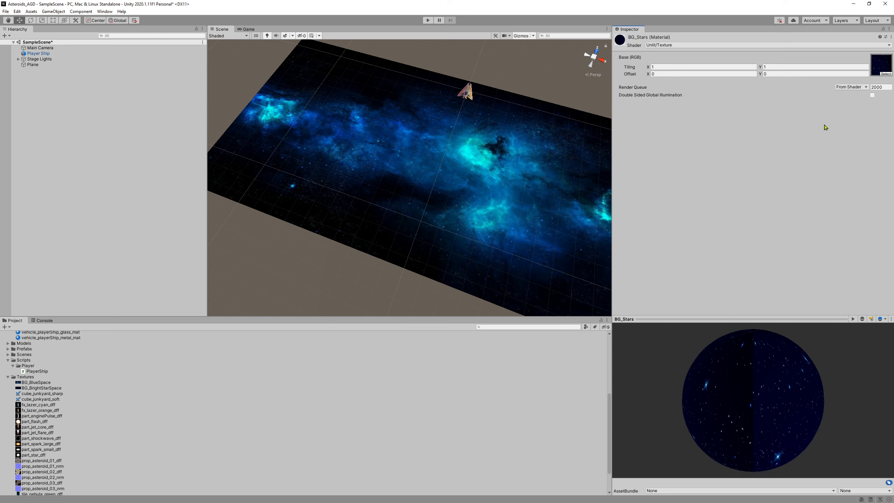
left_click(885, 74)
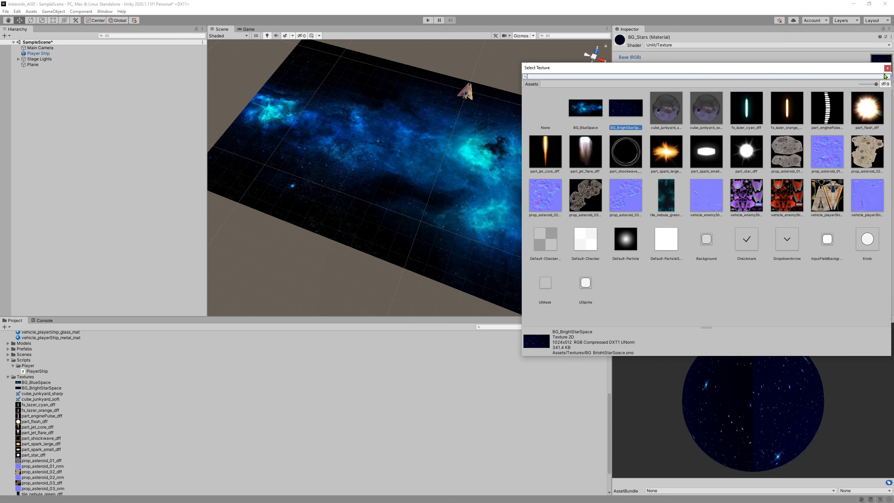
left_click_drag(718, 70, 550, 70)
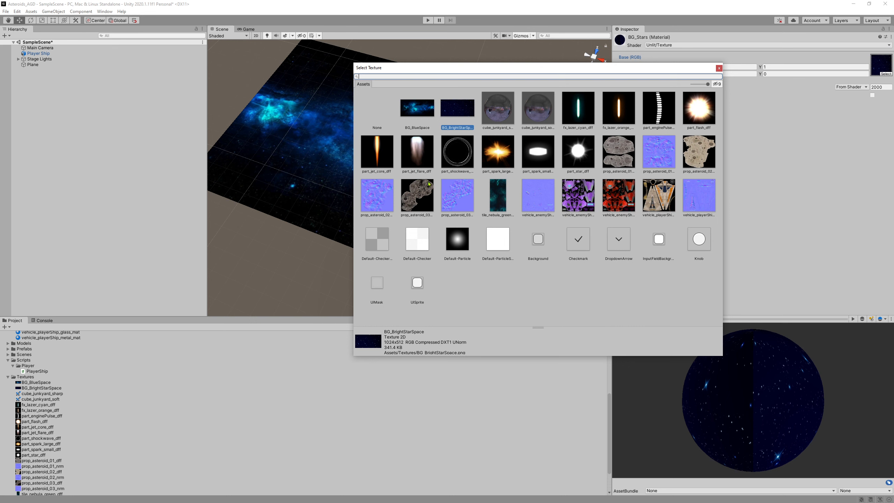
left_click(719, 68)
Apply the BG_Stars material to the Plane beneath the player ship.
scroll(100, 379, "up", 8)
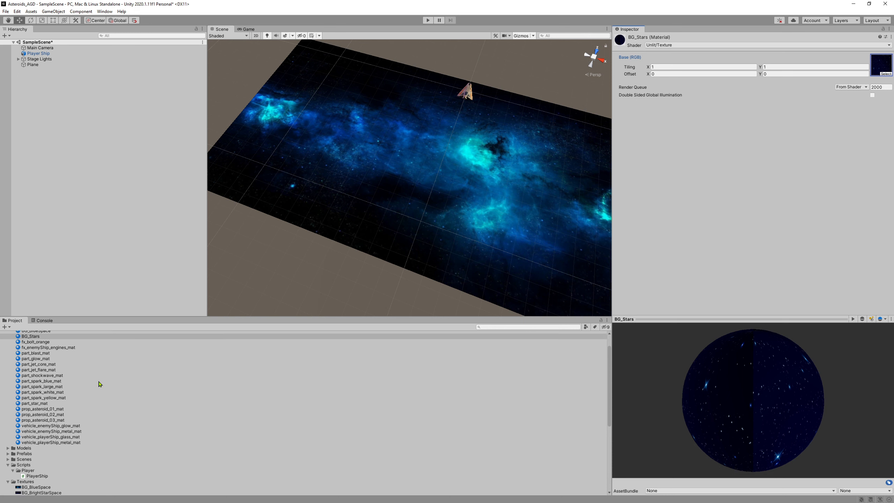
left_click(30, 358)
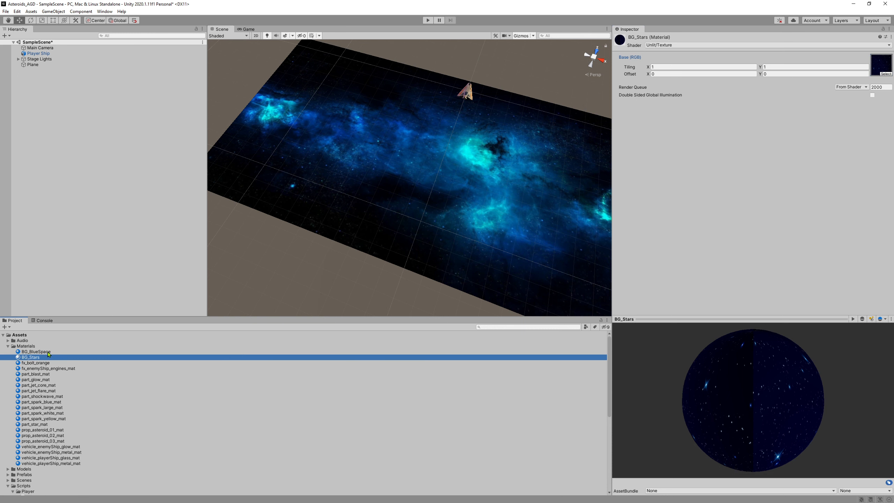
left_click_drag(38, 360, 403, 171)
right_click_drag(317, 277, 366, 244)
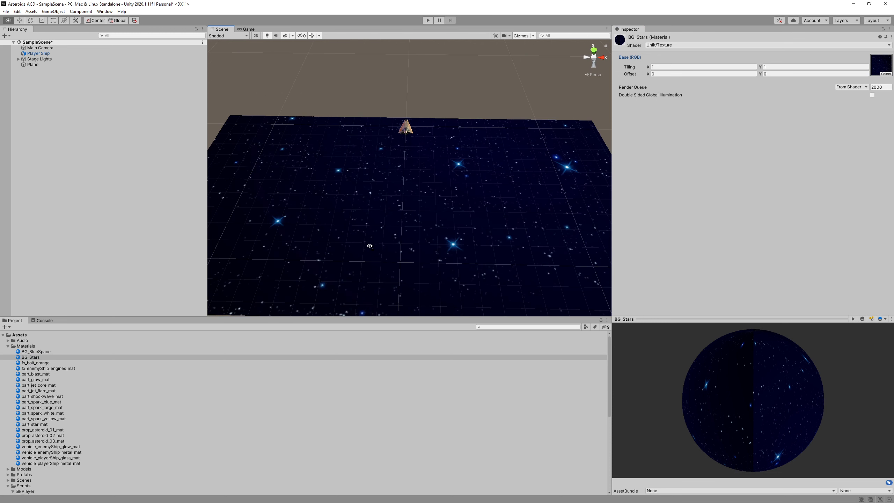
Play-test the game, flying the ship over the starfield, then stop with Ctrl+P.
left_click(428, 21)
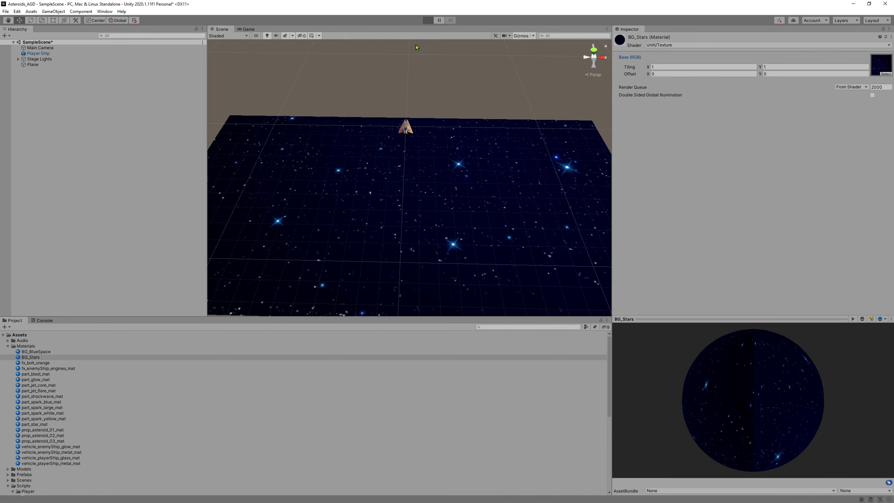
key("w")
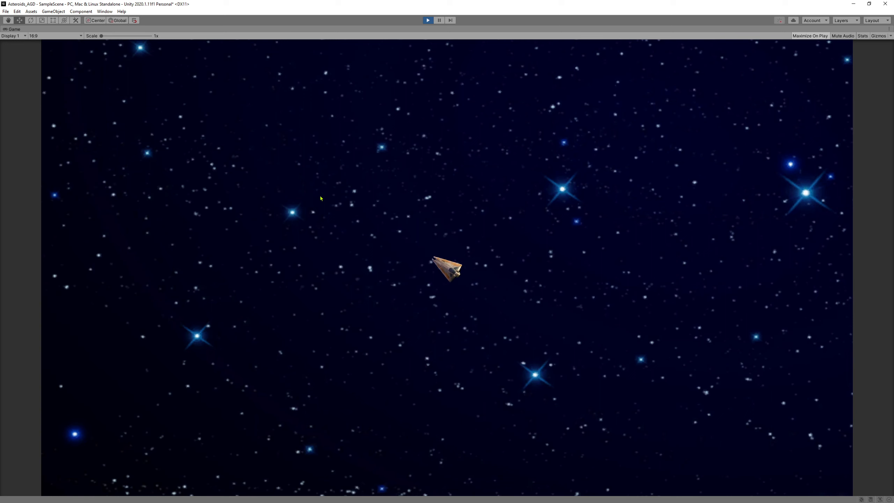
key("w")
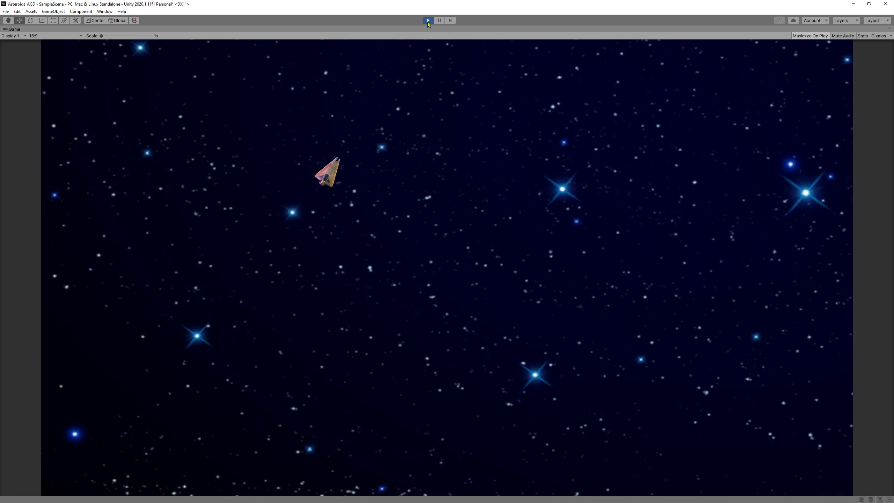
key("ctrl+p")
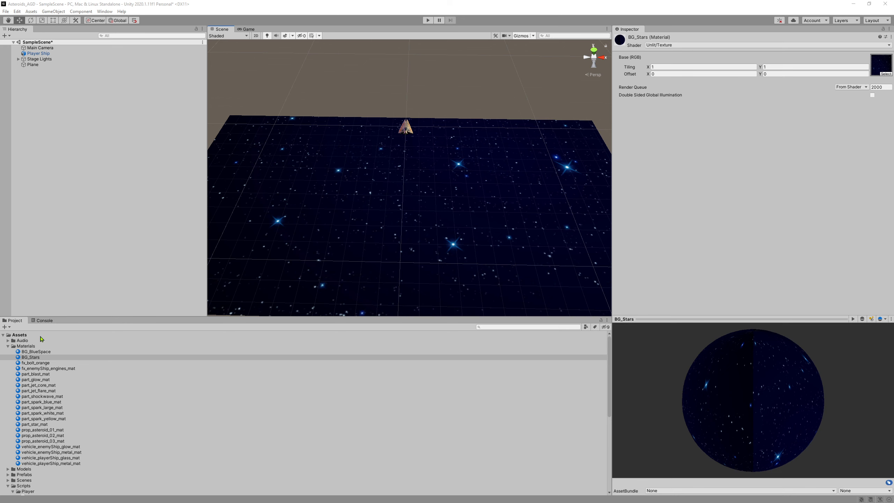
Run the game again, steering the ship over the starfield with A, D and W, then stop.
left_click_drag(369, 201, 437, 45, "alt")
left_click(427, 21)
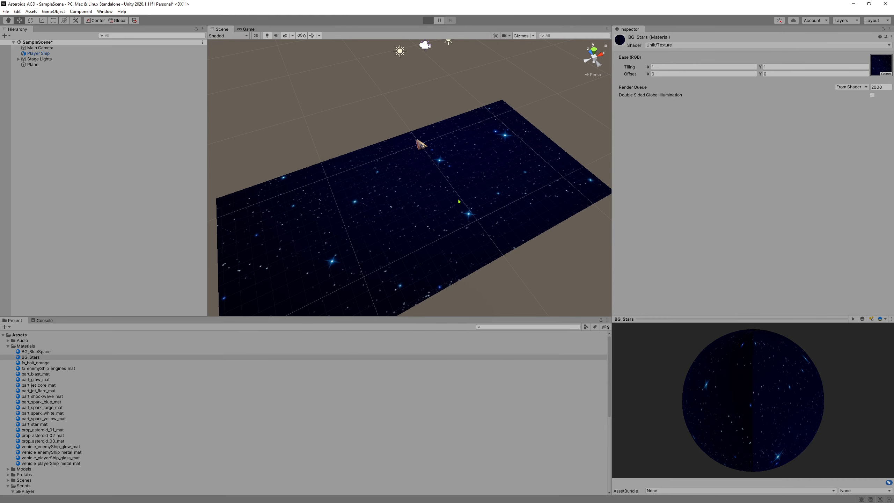
key("a")
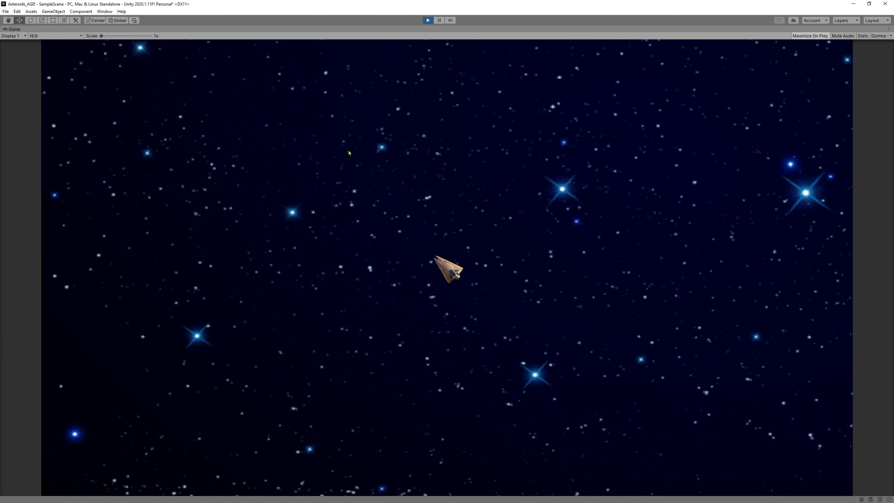
key("d")
key("w")
key("w")
key("a")
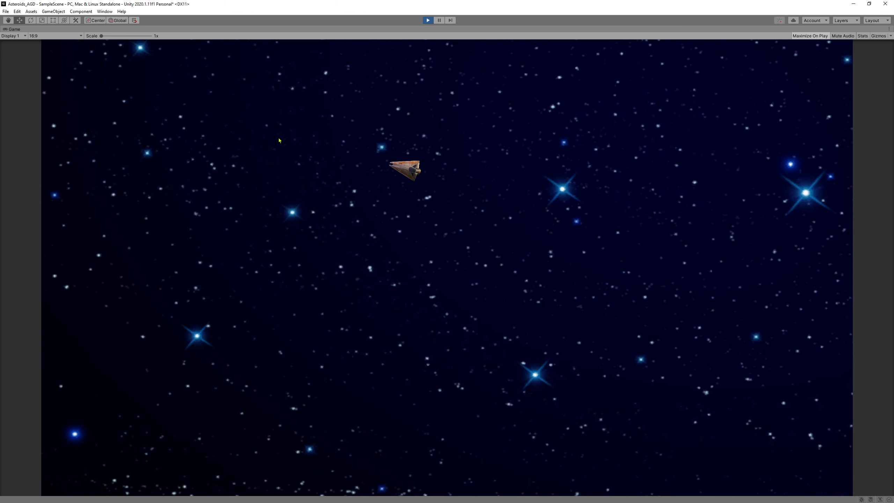
key("d")
left_click(429, 20)
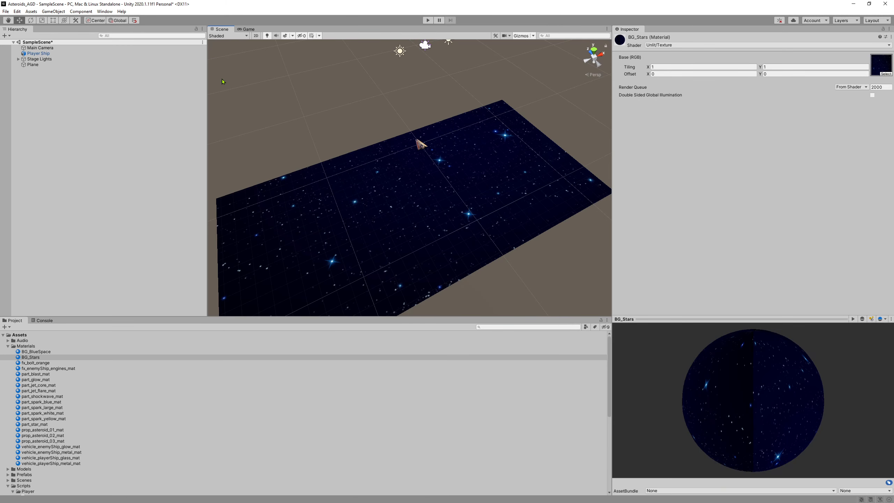
Set the star texture tiling to 2 by 2 and pull the Scene view back to check it.
left_click(668, 67)
type("2")
left_click(780, 68)
type("2")
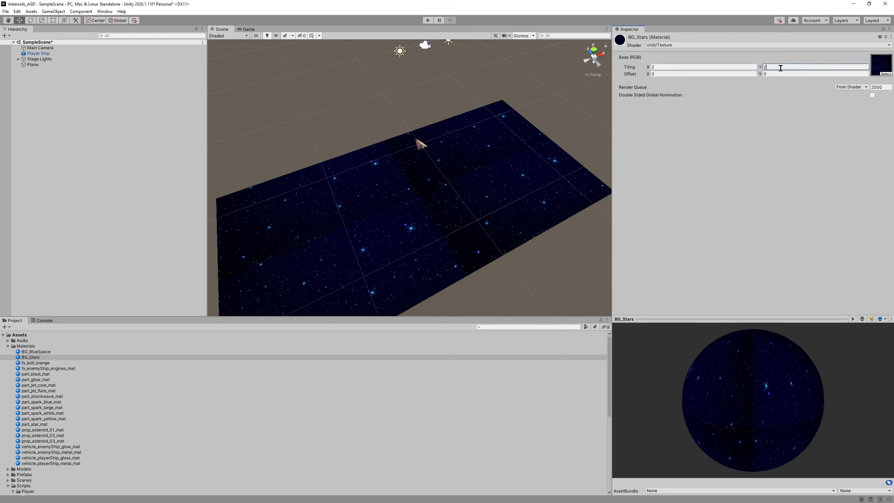
right_click_drag(415, 241, 414, 198)
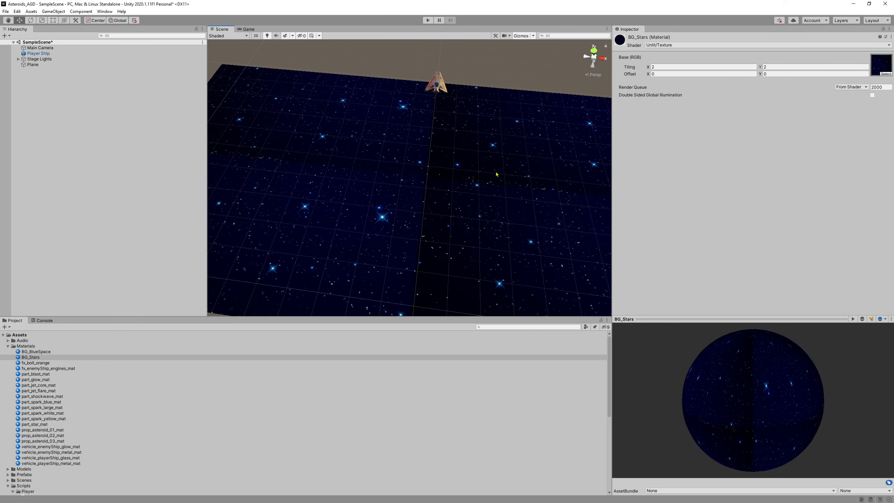
mouse_move(497, 178)
right_mouse_down()
mouse_move(529, 161)
mouse_move(500, 176)
right_mouse_up()
key("s")
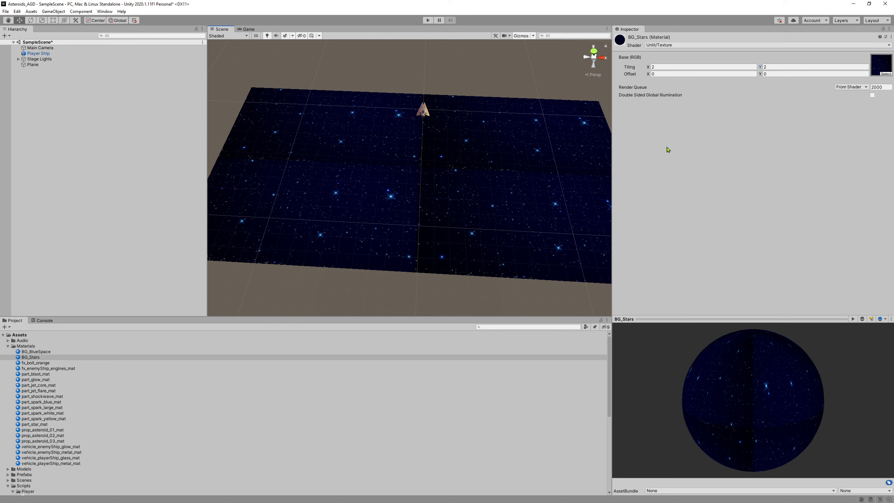
Try BG_BlueSpace as the base texture, then switch back to BG_BrightStarSpace.
left_click(884, 74)
left_click(586, 112)
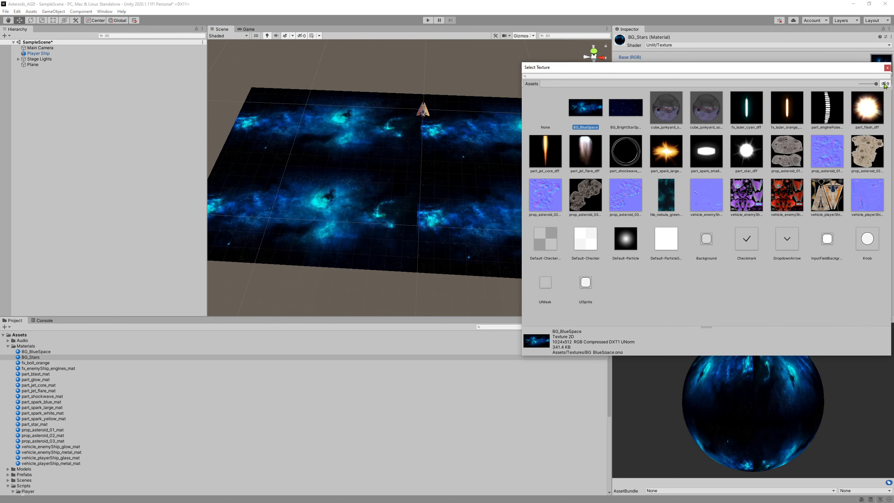
left_click(887, 68)
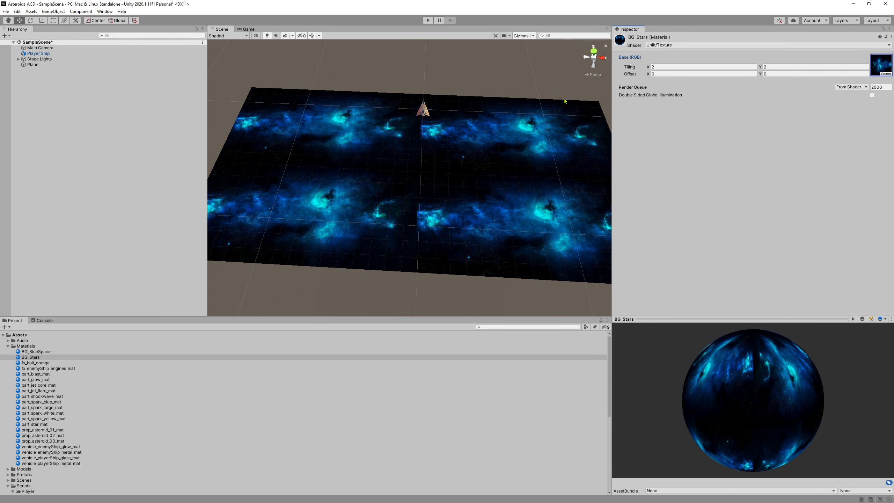
left_click(885, 73)
left_click(633, 100)
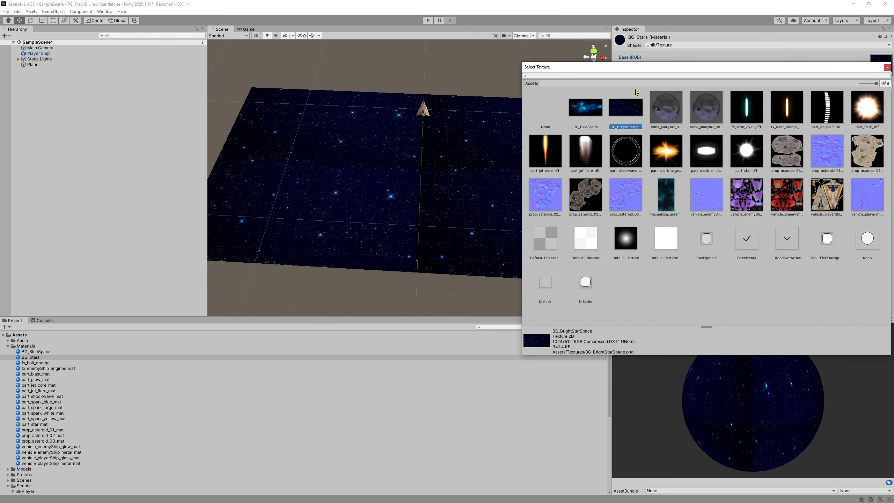
left_click(888, 69)
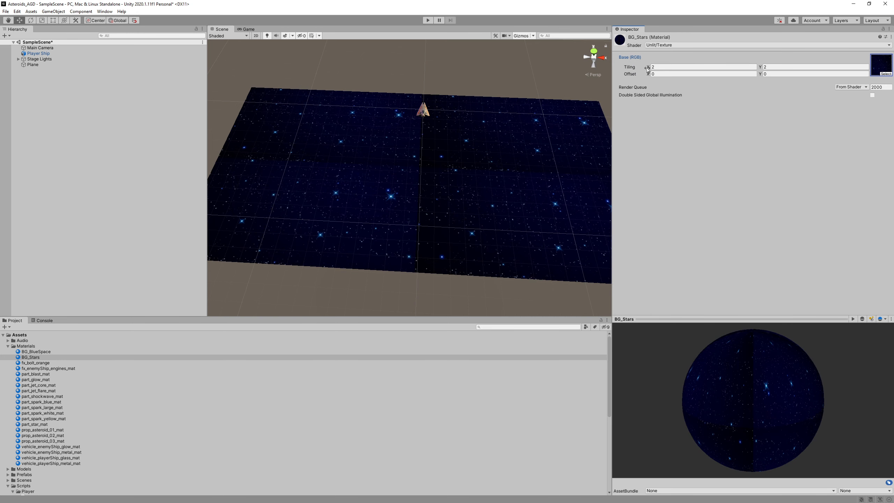
Reset the BG_Stars texture tiling to X 1 and Y 1.
left_click(668, 67)
type("1")
key("Tab")
type("1")
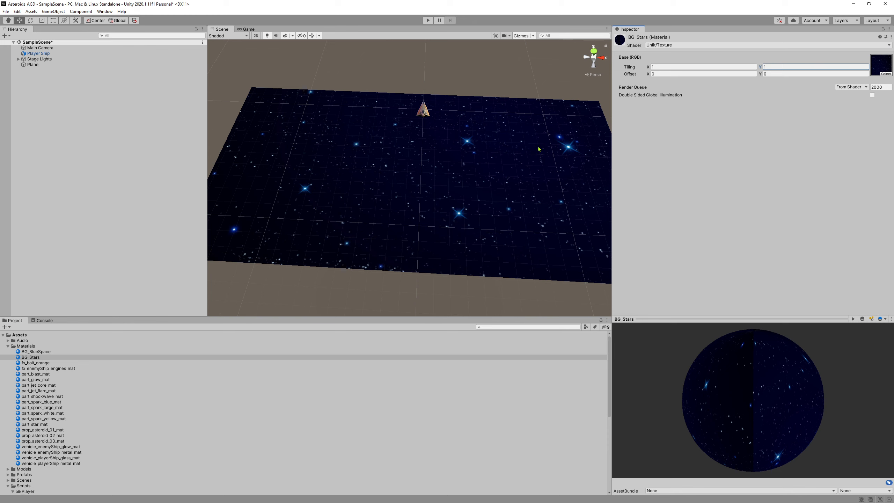
Orbit the Scene view to a lower angle and select Plane in the Hierarchy.
left_click_drag(315, 279, 495, 269, "alt")
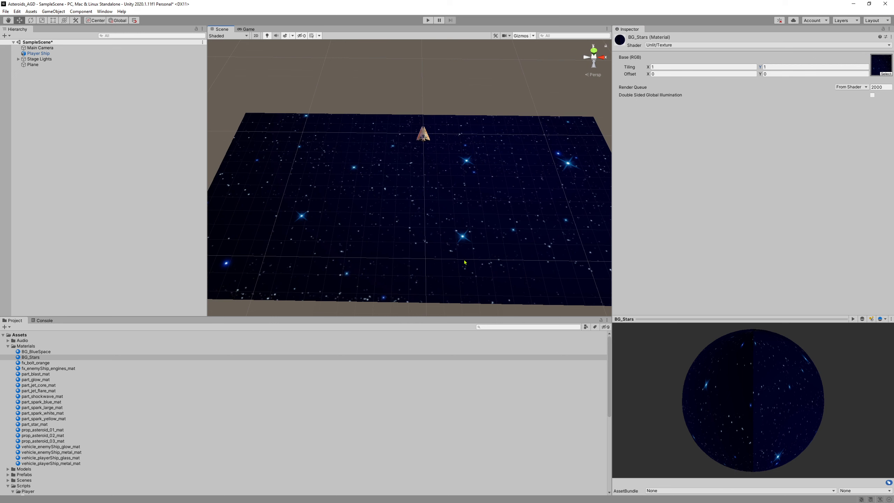
left_click_drag(327, 119, 344, 208, "alt")
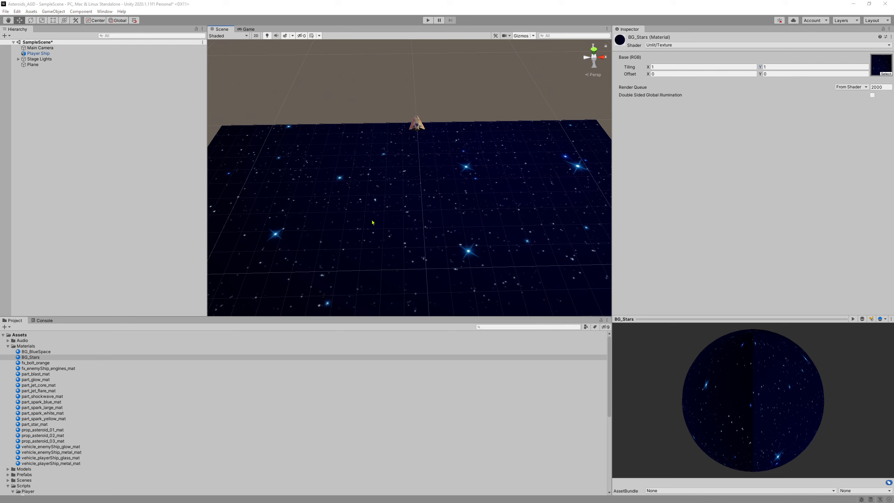
left_click(49, 67)
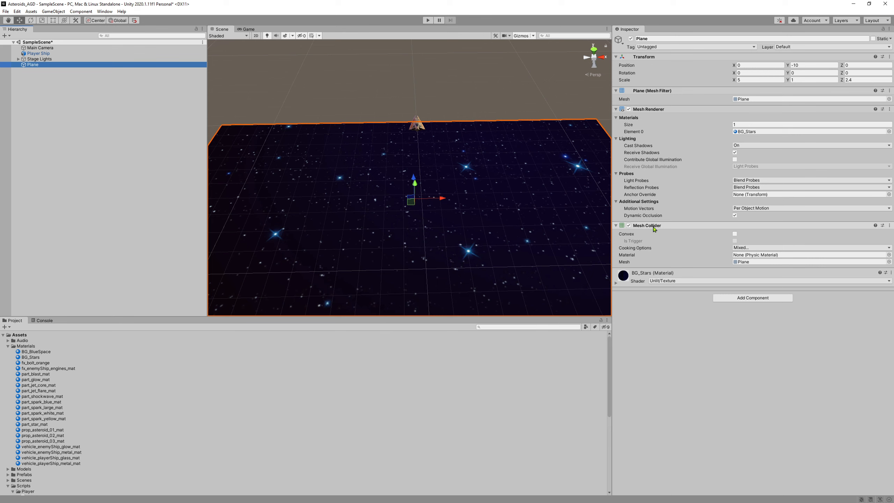
Remove the Mesh Collider component from the Plane.
left_click(629, 226)
left_click(628, 225)
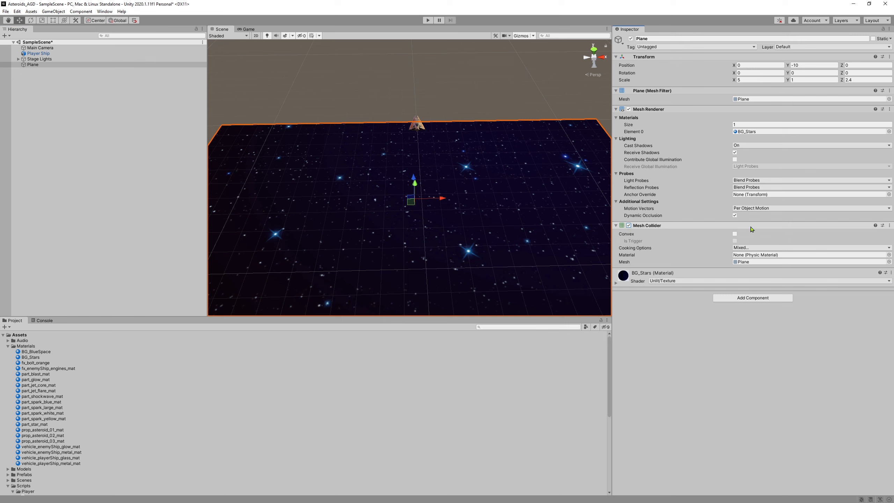
left_click(889, 225)
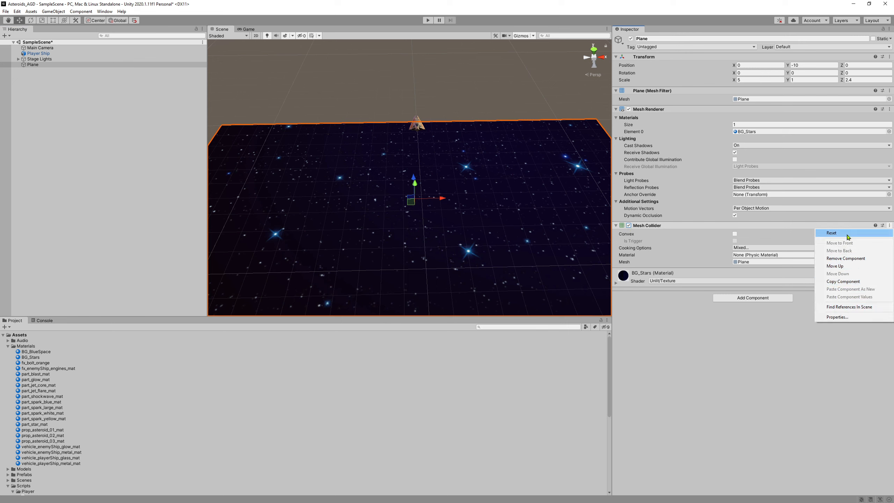
left_click(853, 258)
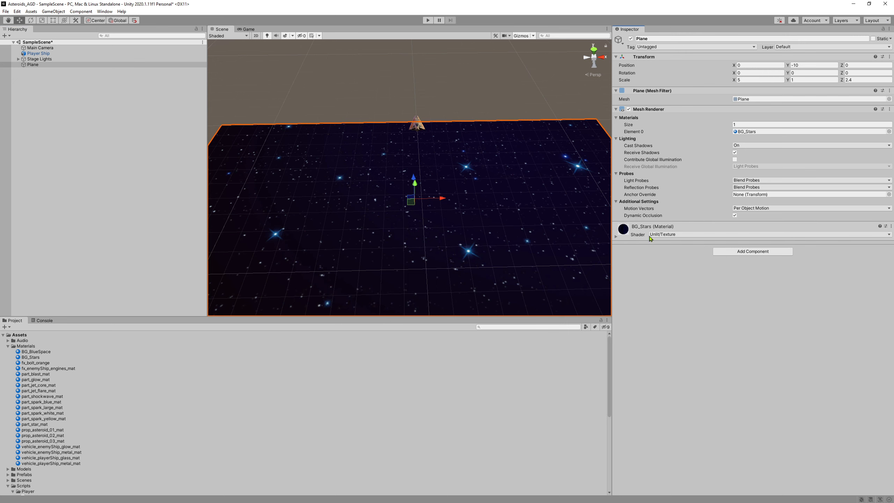
Reframe the Scene camera over the reselected Plane and start play mode.
mouse_move(552, 191)
right_mouse_down()
mouse_move(542, 205)
mouse_move(539, 188)
right_mouse_up()
key("s")
key("w")
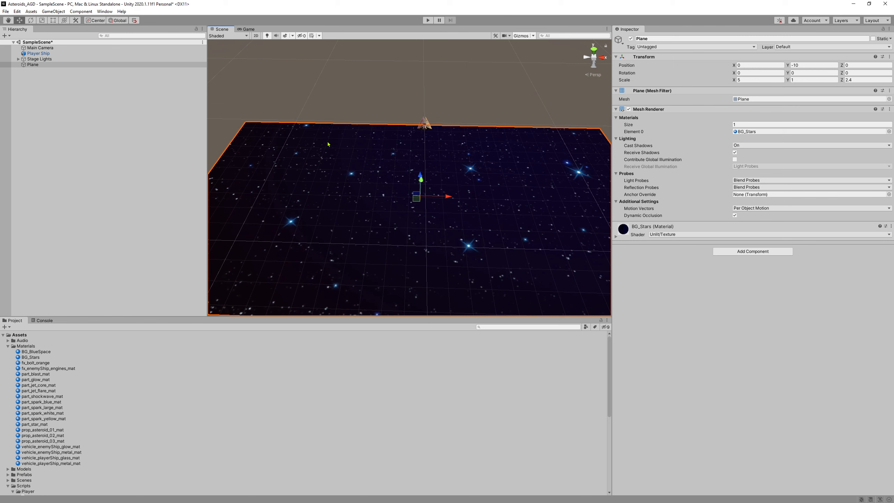
left_click(40, 67)
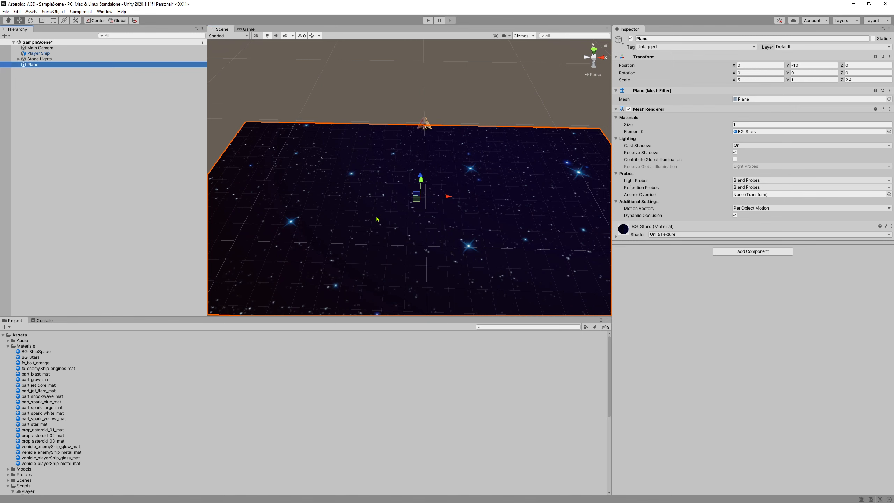
key("s")
right_click_drag(433, 179, 435, 198)
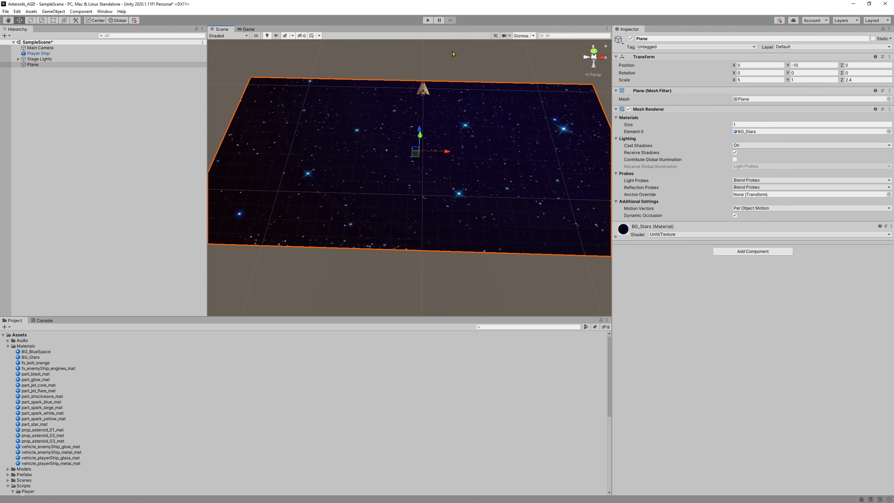
left_click(428, 19)
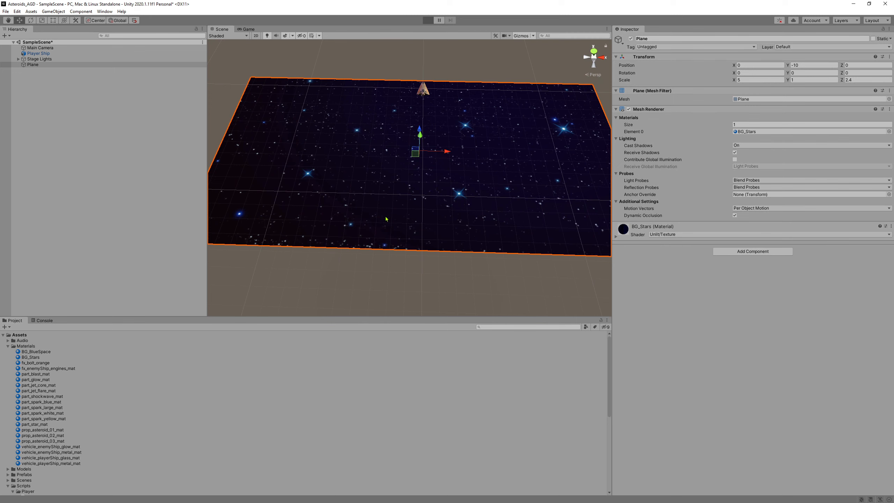
Fly the ship over the starfield with W and D, stop with Ctrl+P, and reframe the Scene view.
key("w")
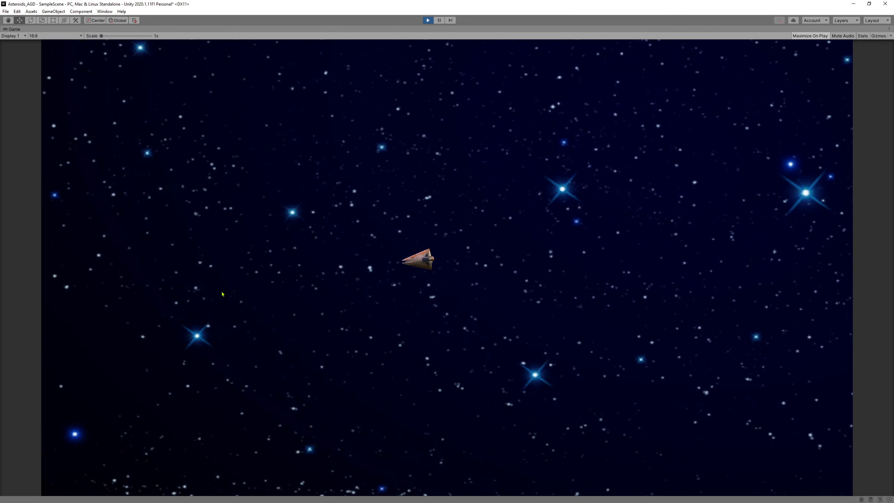
key("d")
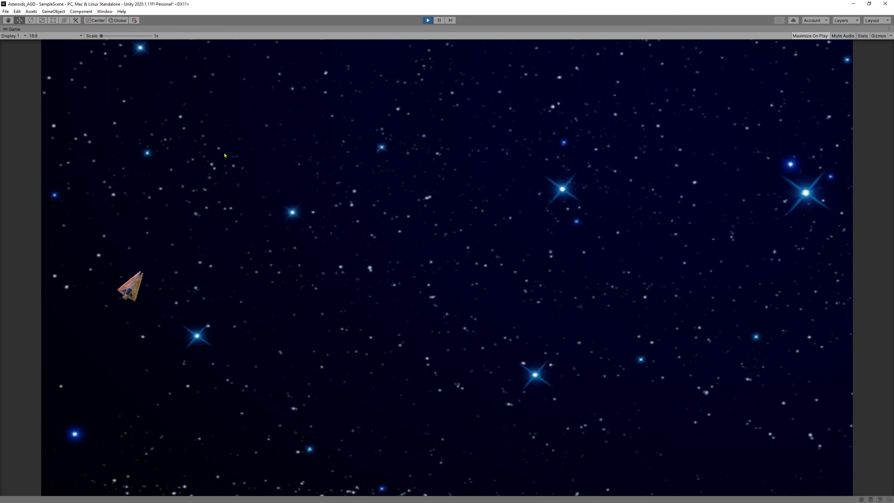
key("w")
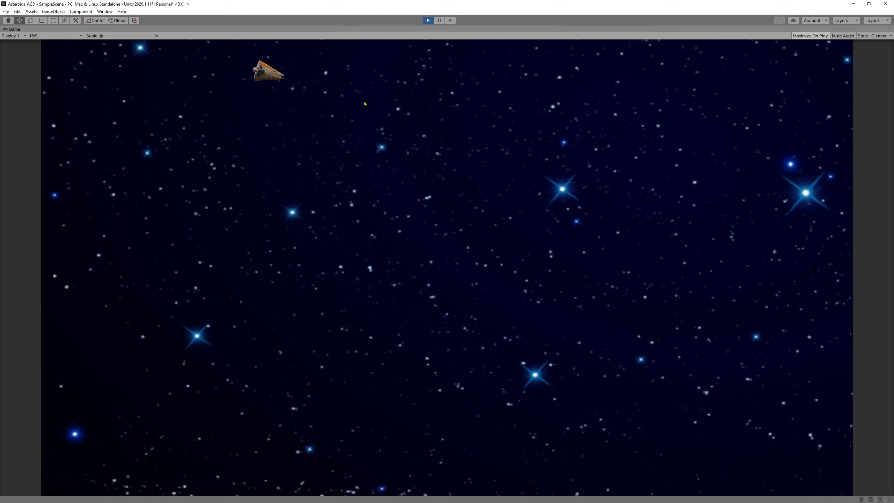
key("w")
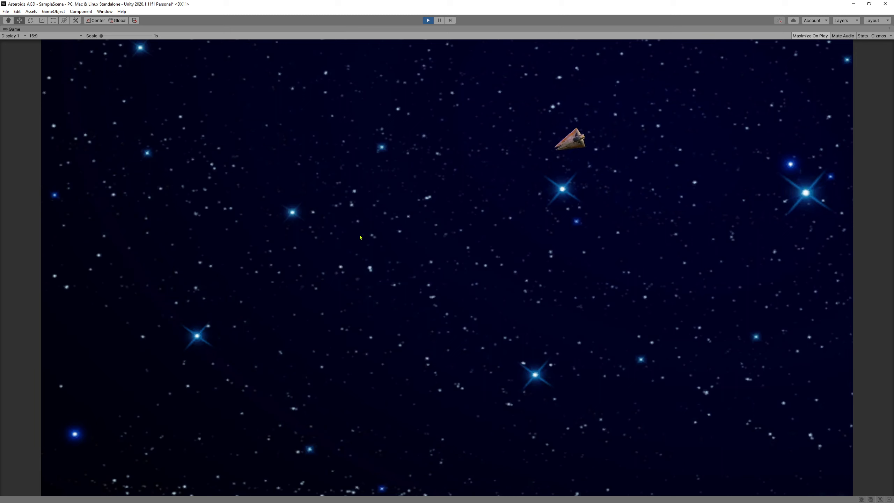
key("w")
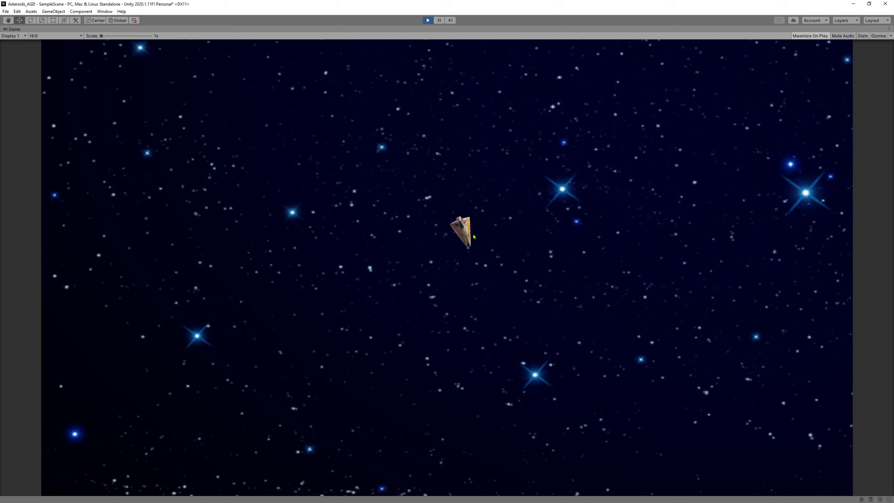
key("w")
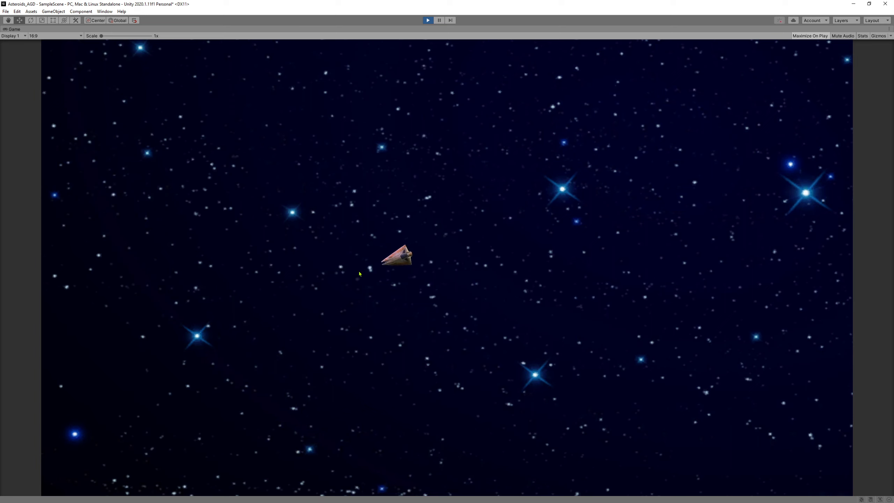
key("w")
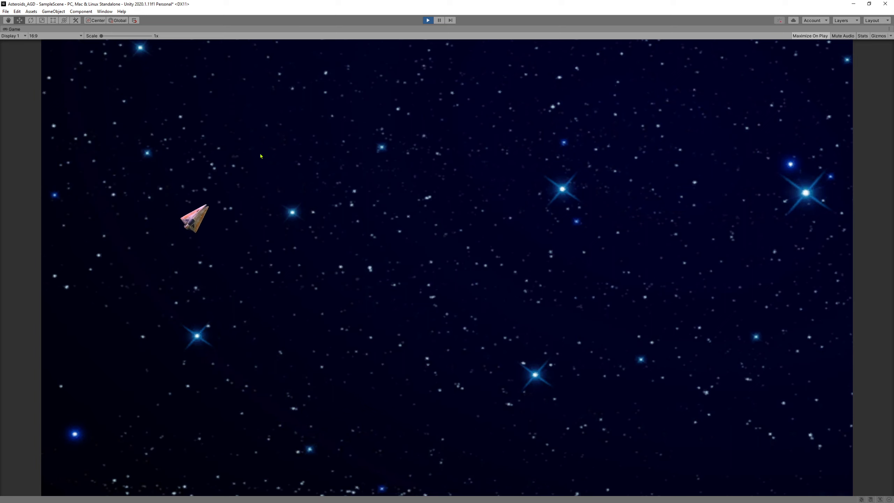
key("w")
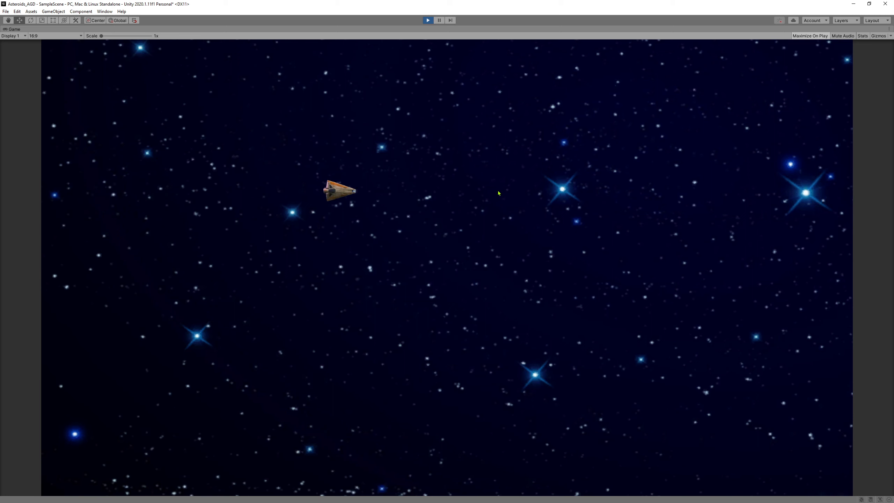
key("ctrl+p")
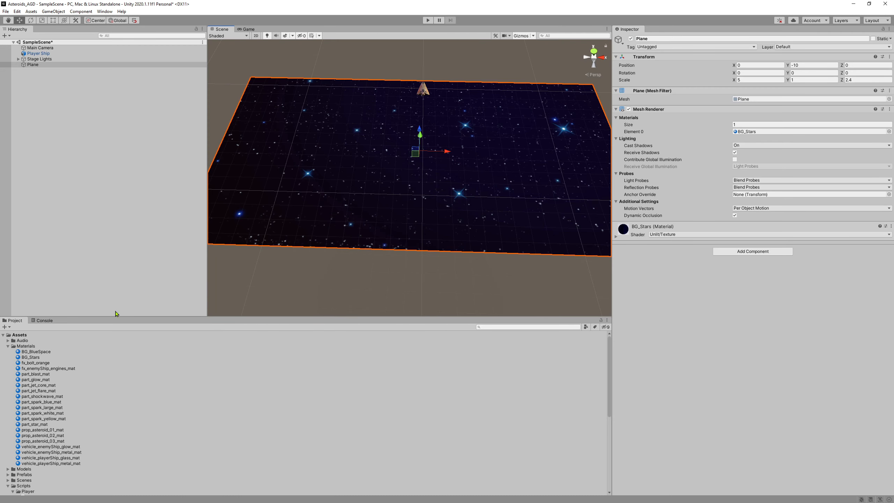
right_click_drag(376, 113, 397, 98)
key("w")
key("s")
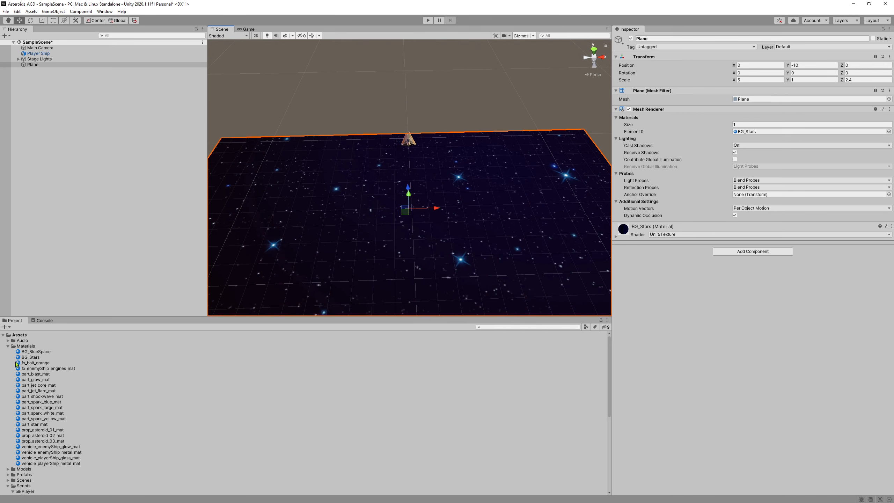